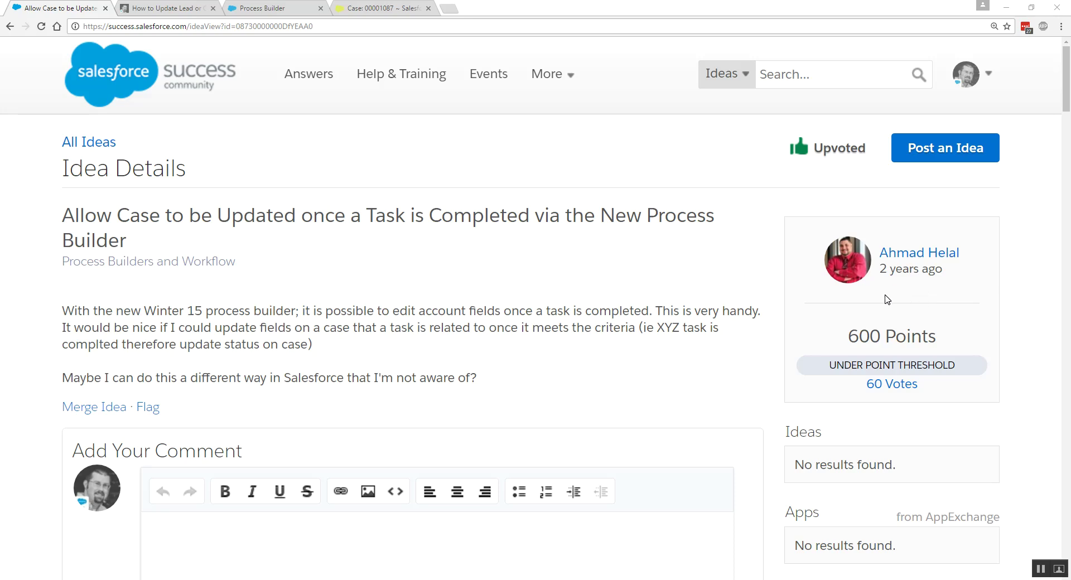
# - Create a process in Process Builder named "Update Case When Activity Logged" that starts when a record changes
pyautogui.click(173, 8)
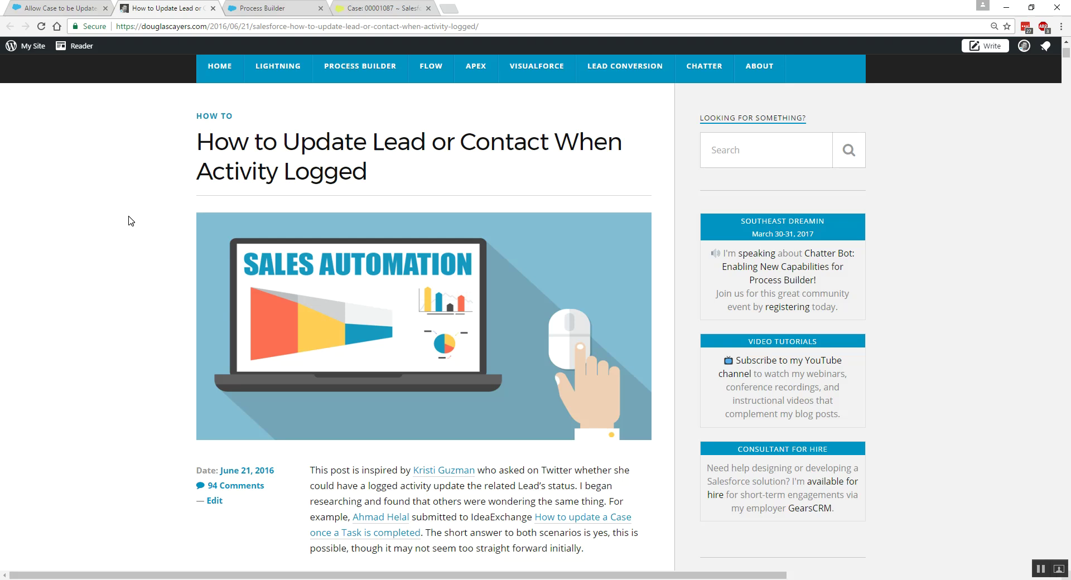
pyautogui.click(279, 9)
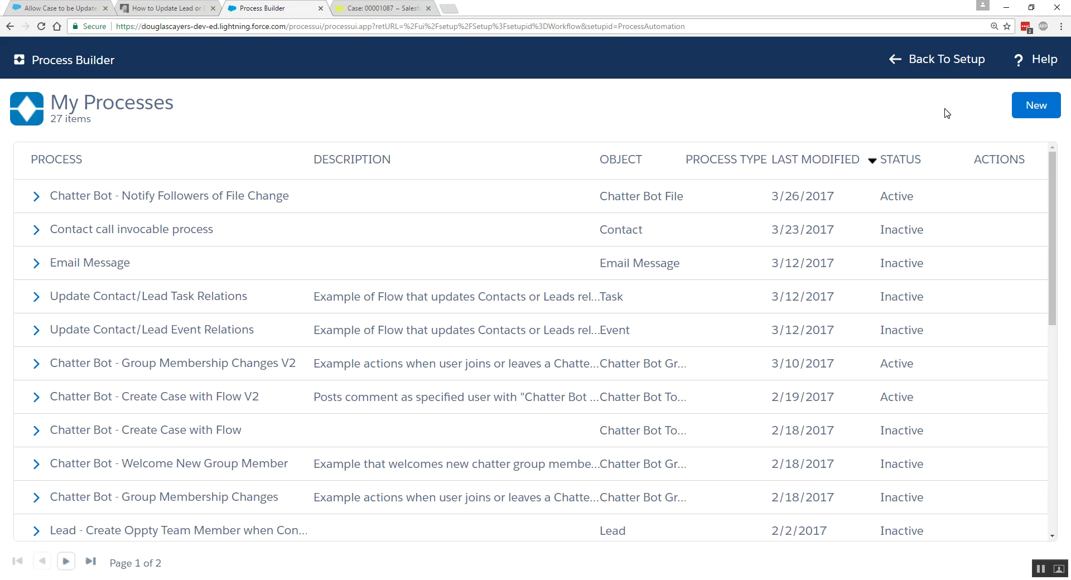
pyautogui.click(1025, 110)
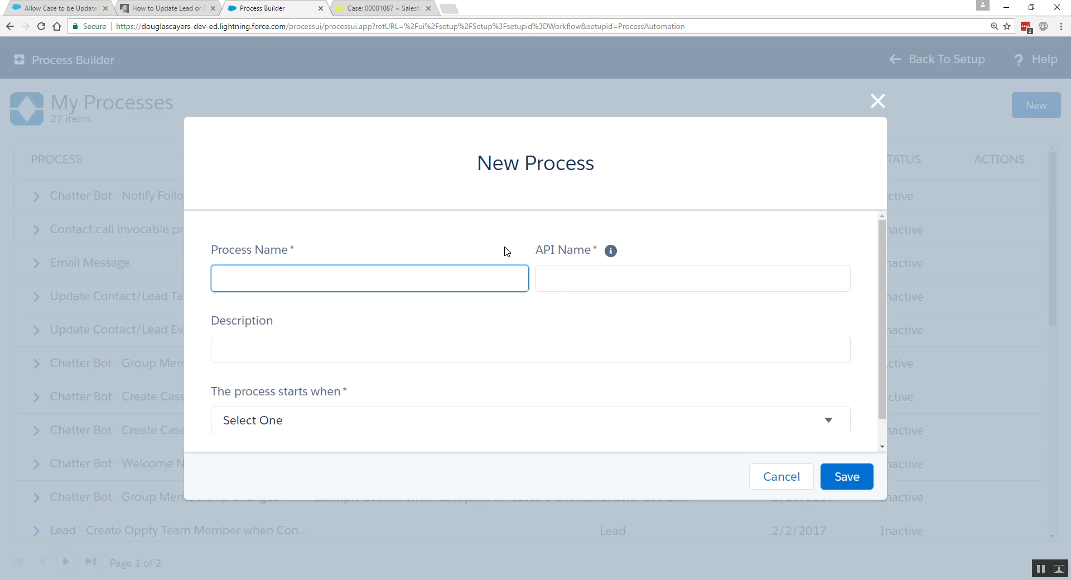
pyautogui.write('Update Case When Activity Logged')
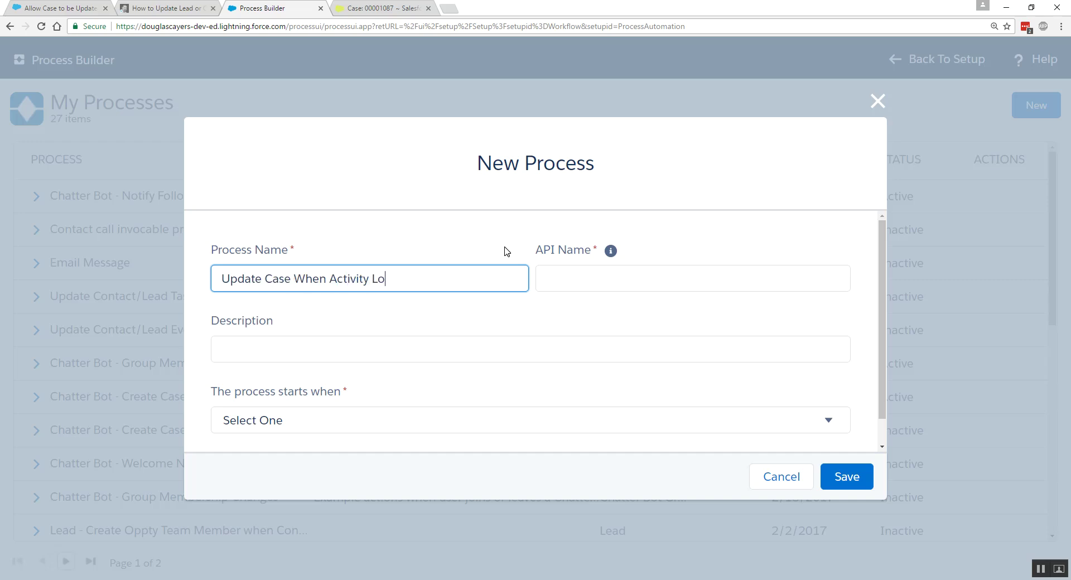
pyautogui.click(308, 420)
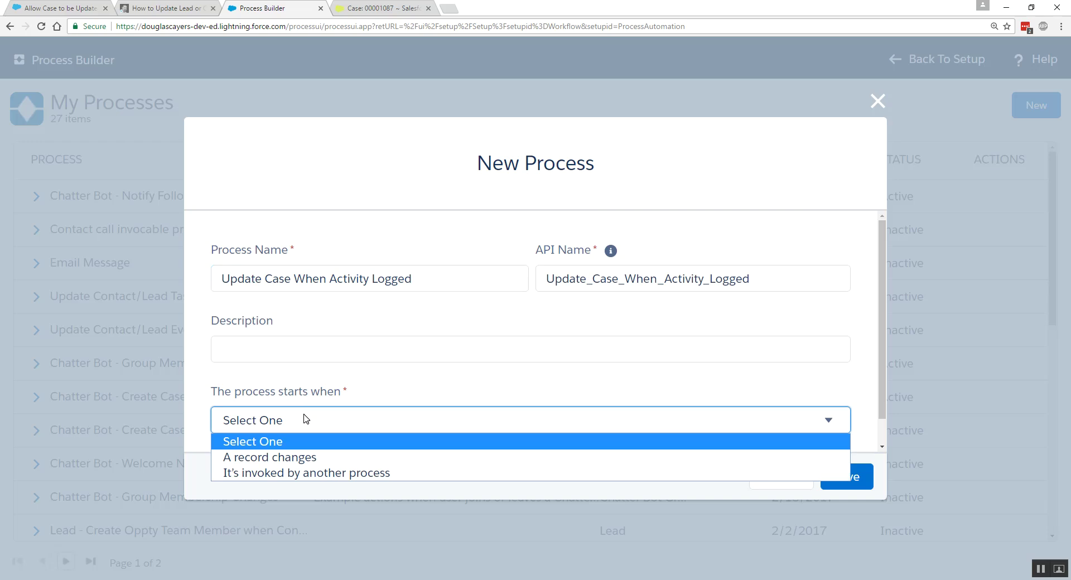
pyautogui.click(299, 461)
pyautogui.click(846, 476)
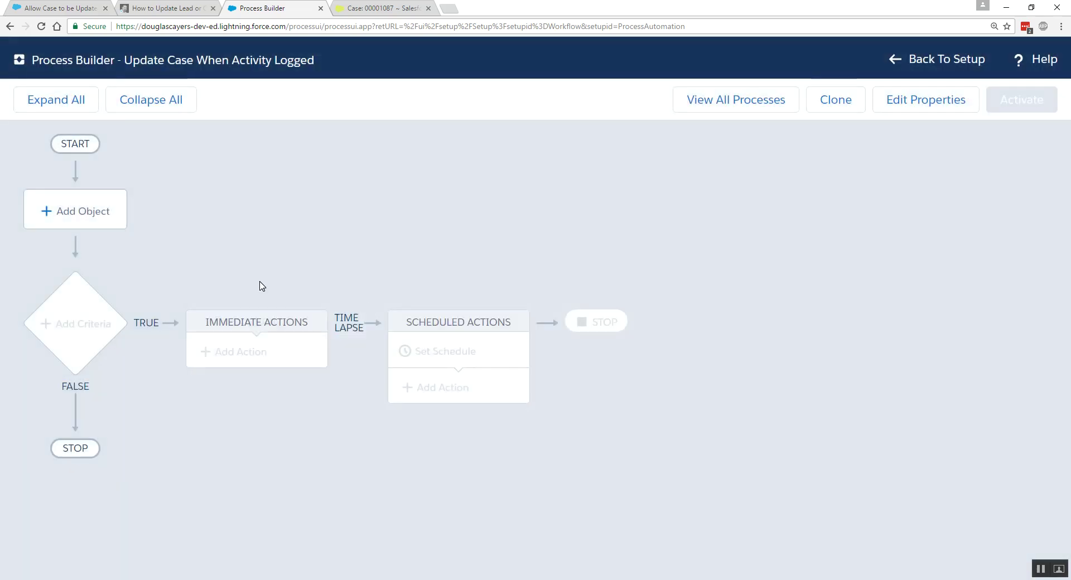
# - Set Task as the process object, start the process when a record is created or edited, and save
pyautogui.click(95, 217)
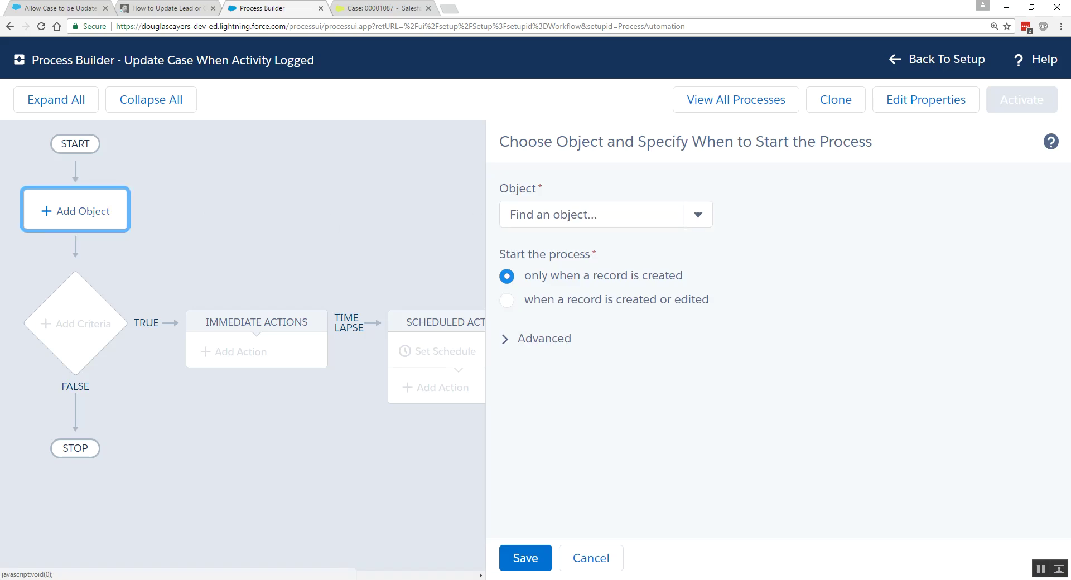
pyautogui.click(591, 214)
pyautogui.write('task')
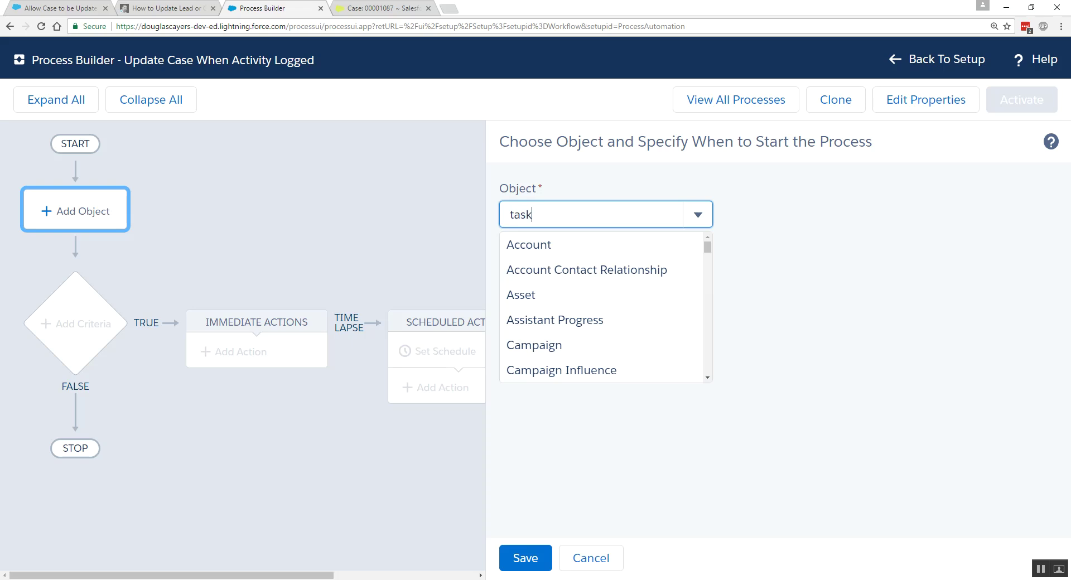
pyautogui.click(561, 244)
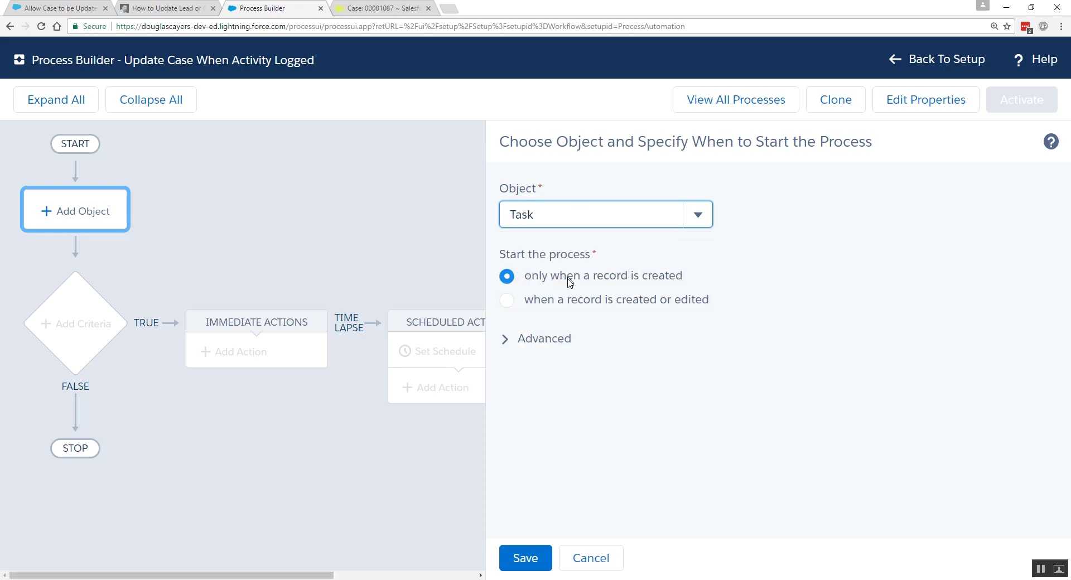
pyautogui.click(571, 303)
pyautogui.moveTo(617, 304); pyautogui.dragTo(708, 303)
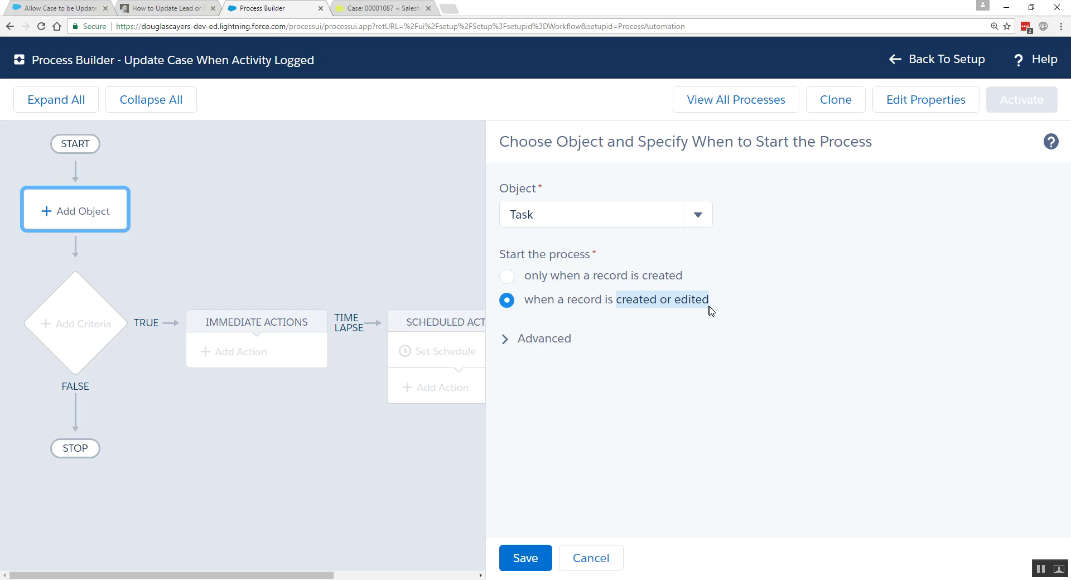
pyautogui.click(523, 558)
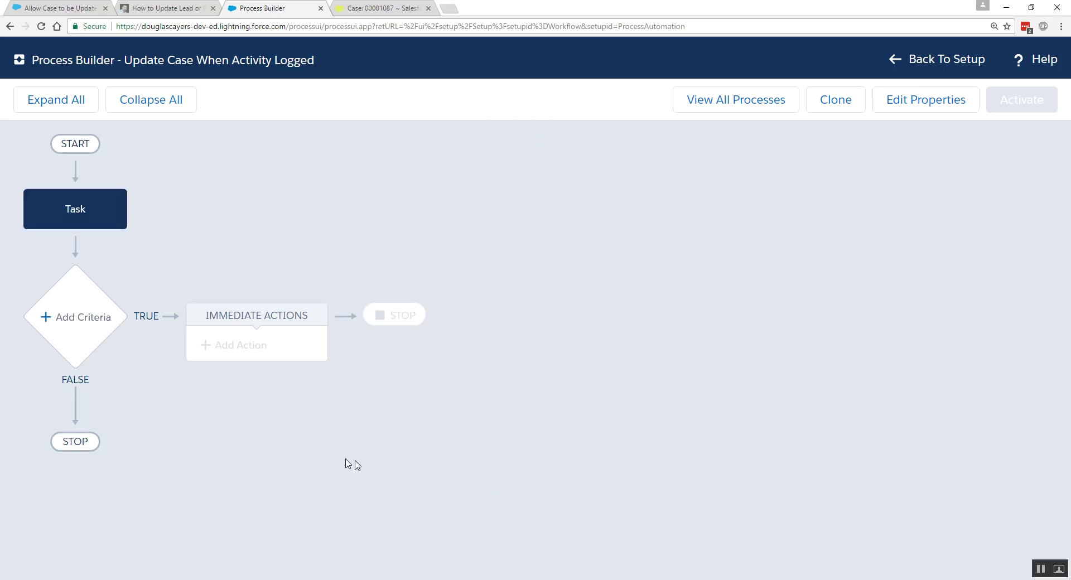
# - Add a criteria node to the process and name it "Is Completed and Is Related to a Case?"
pyautogui.click(85, 331)
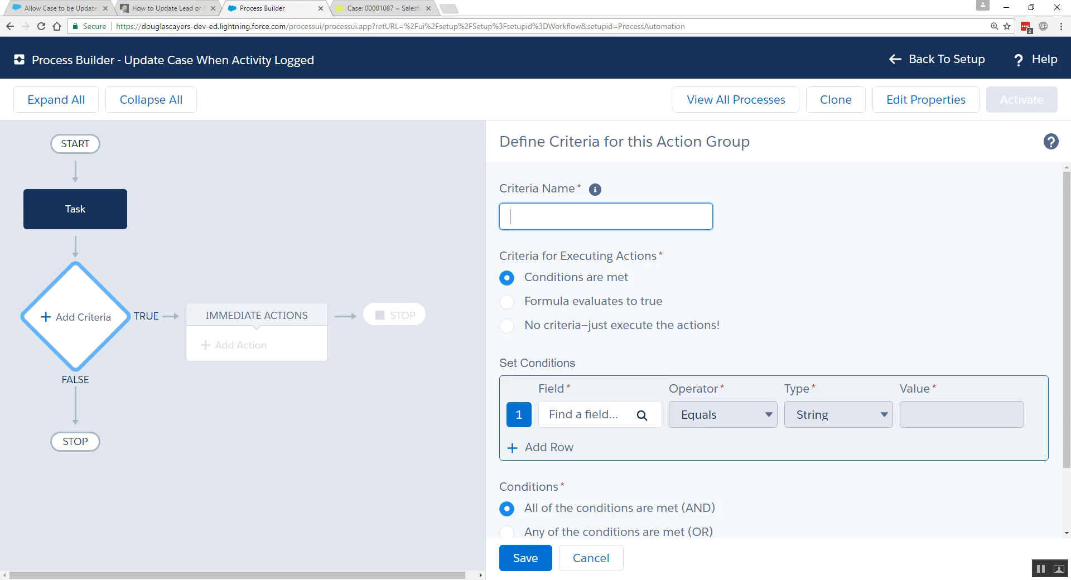
pyautogui.write('Is Completed and Is Related t')
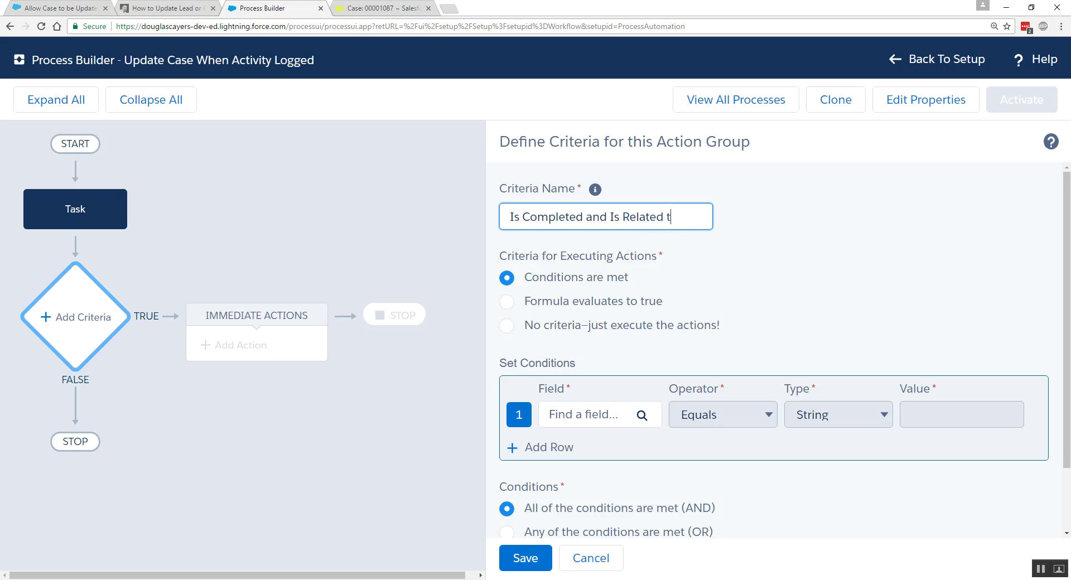
pyautogui.write('o a Case?')
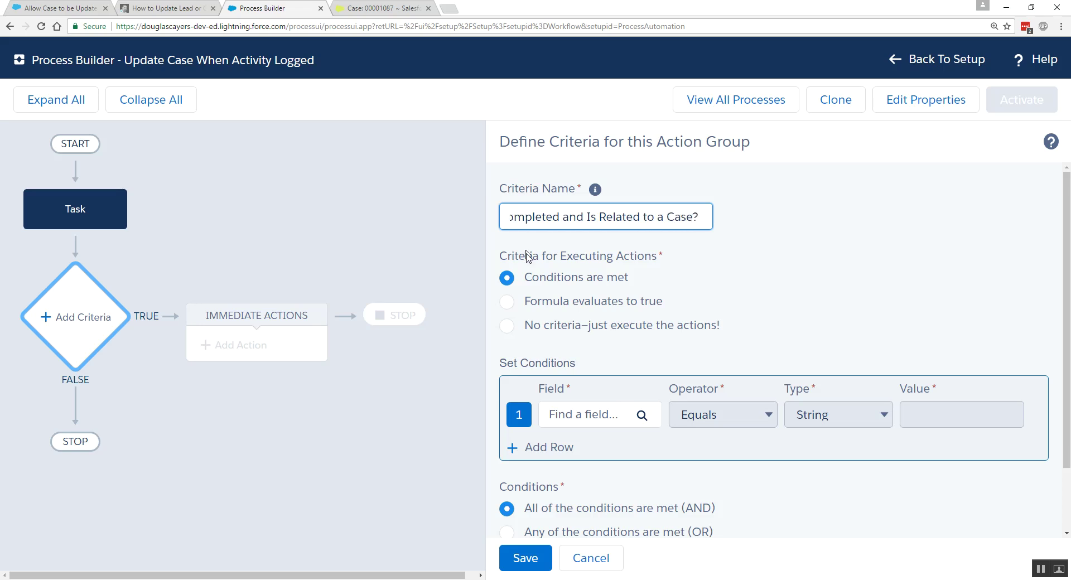
# - Define the first condition so that the task's Status field equals the picklist value Completed
pyautogui.click(586, 416)
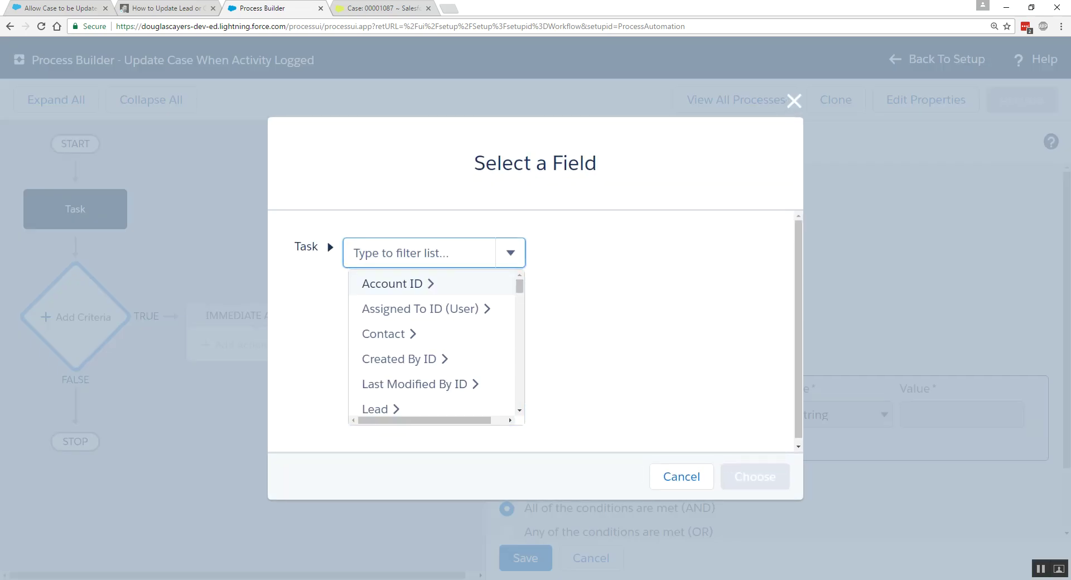
pyautogui.write('status')
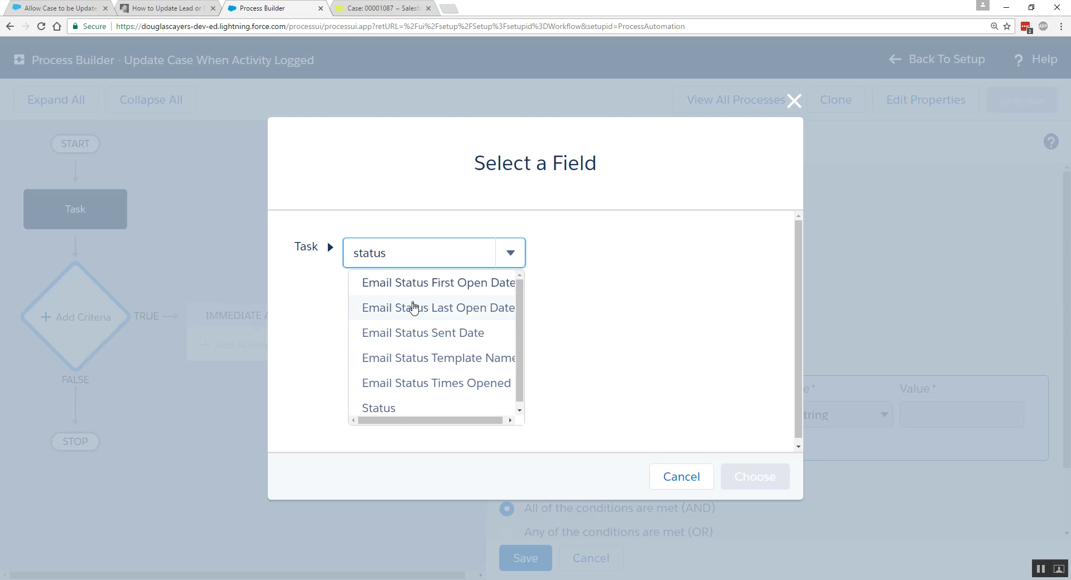
pyautogui.click(388, 407)
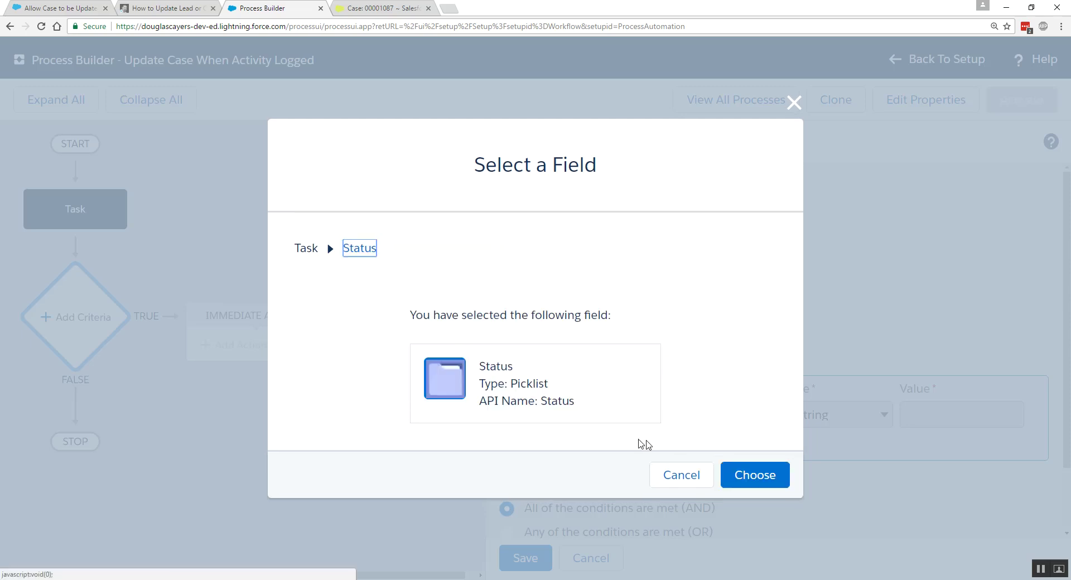
pyautogui.click(764, 478)
pyautogui.click(940, 421)
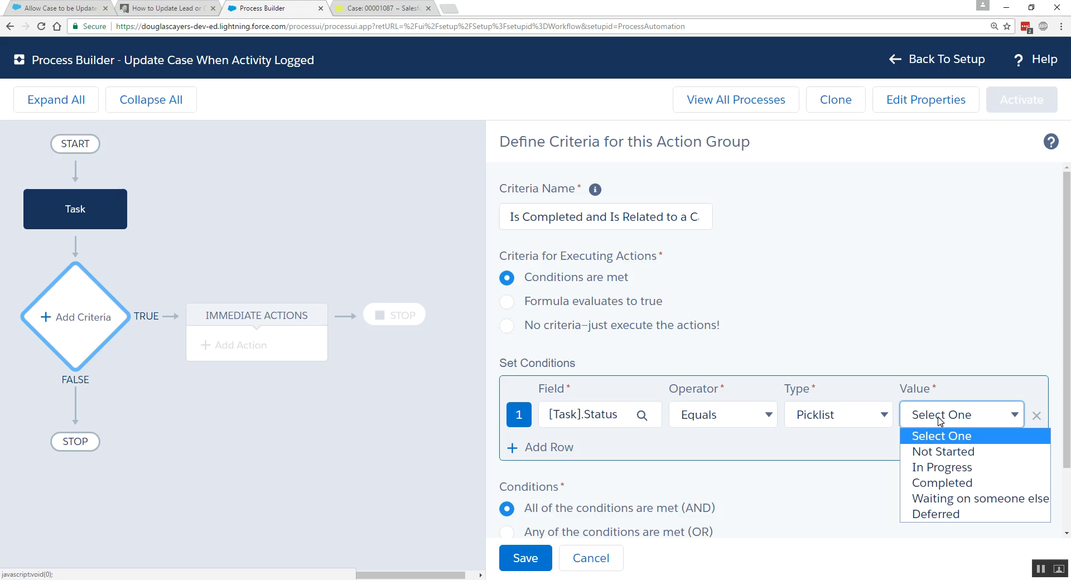
pyautogui.click(968, 485)
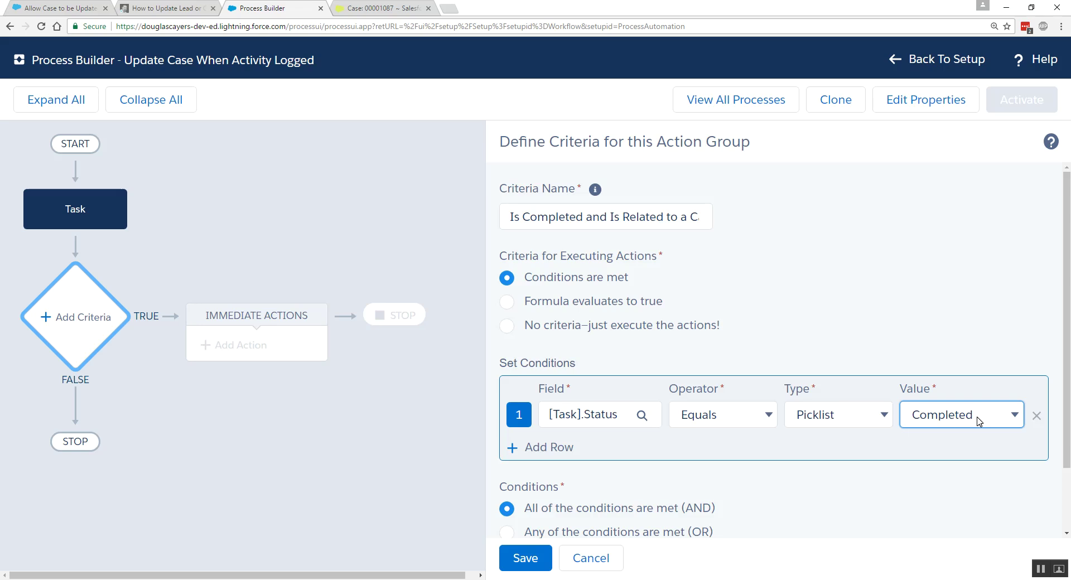
# - Add a second condition on the task's Related To ID field using the Starts with operator
pyautogui.click(554, 450)
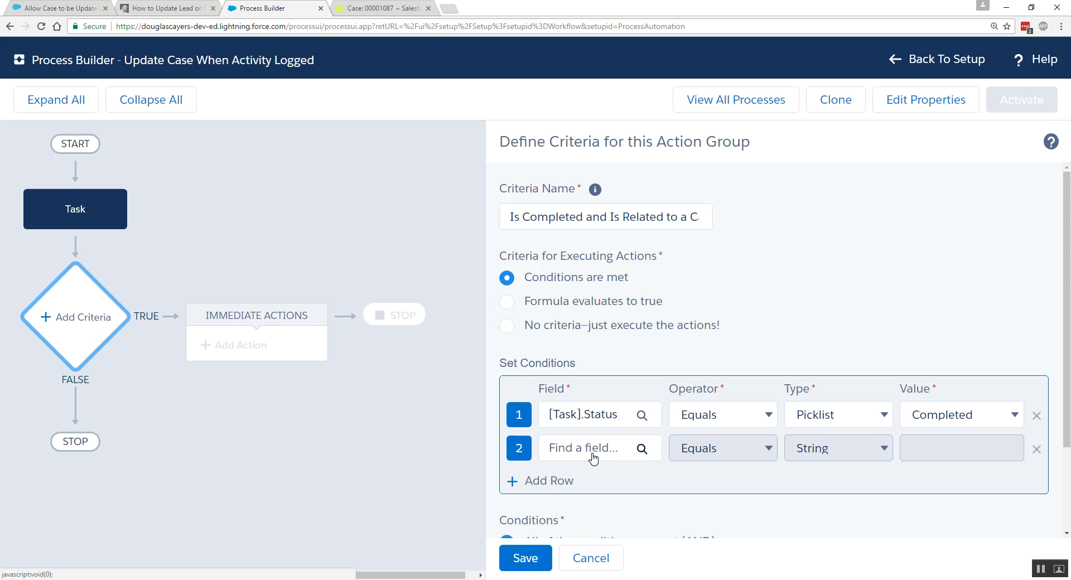
pyautogui.click(623, 453)
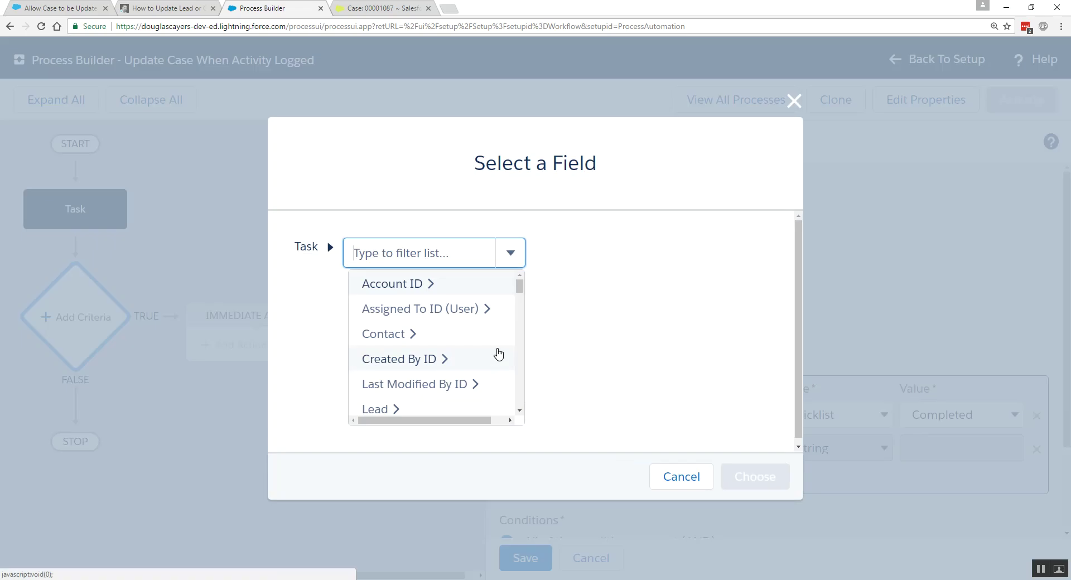
pyautogui.write('related')
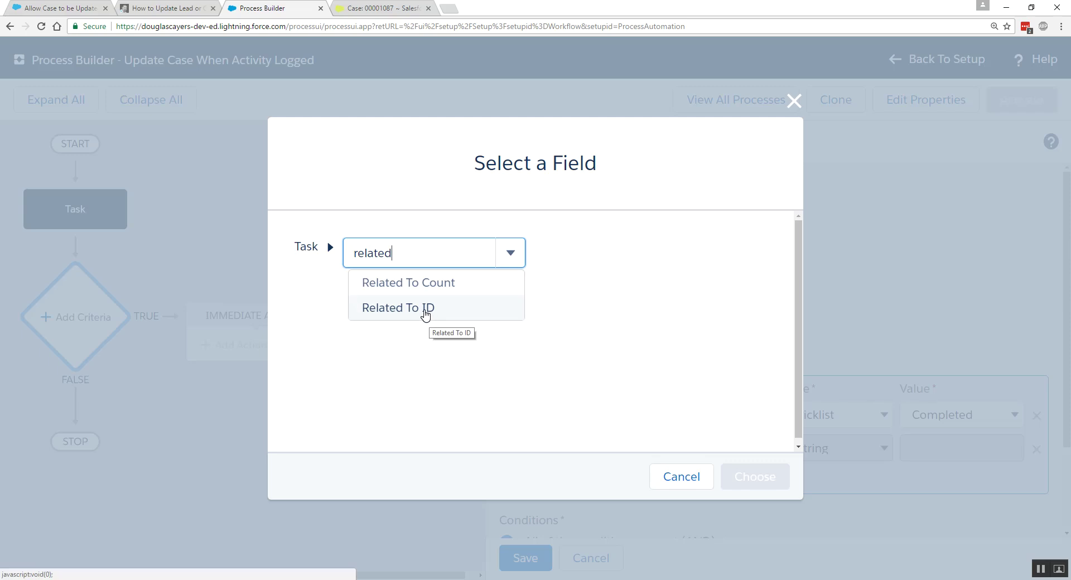
pyautogui.click(430, 310)
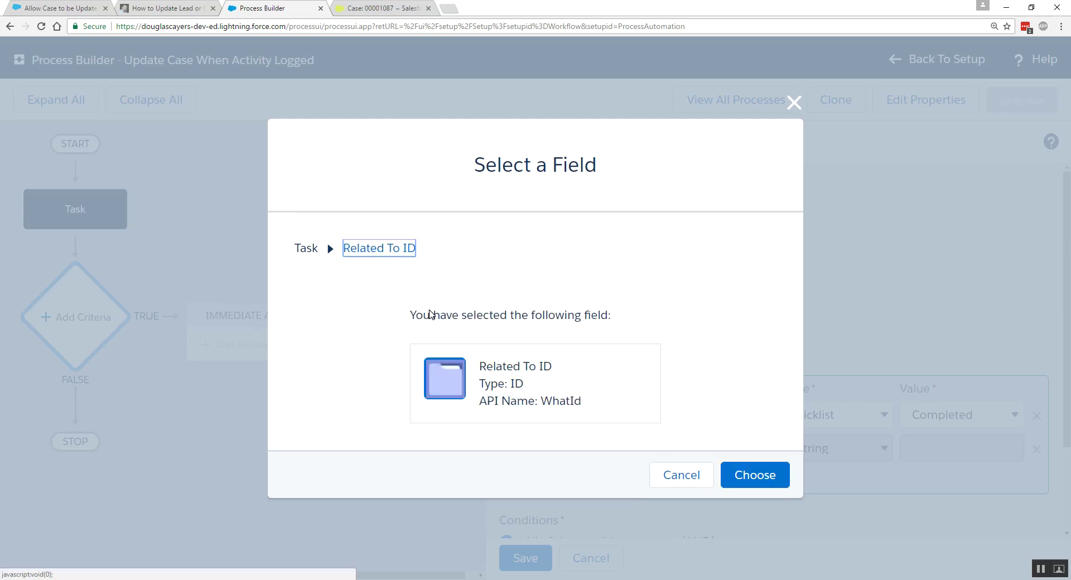
pyautogui.click(594, 406)
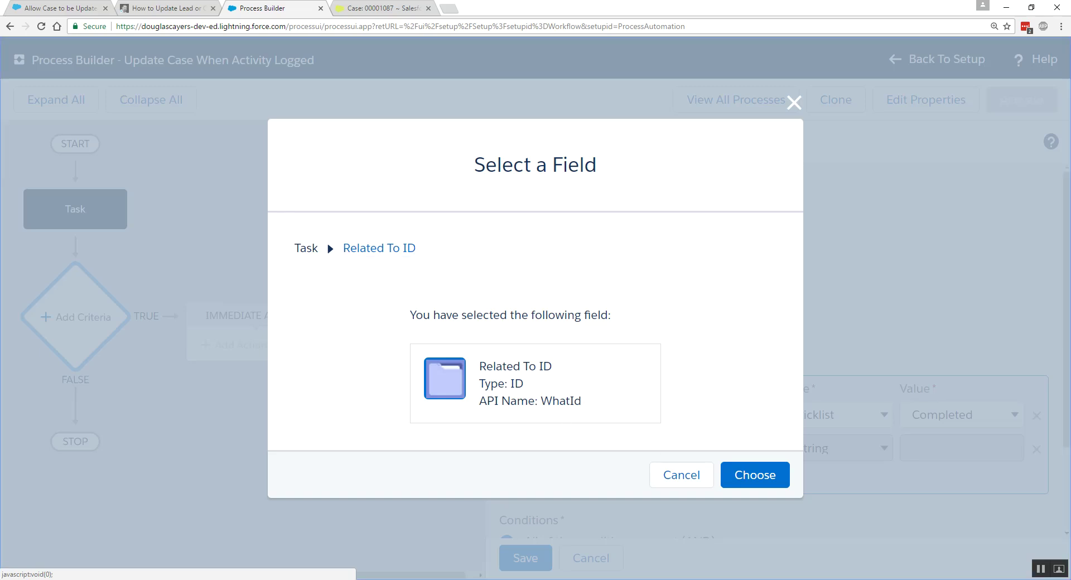
pyautogui.click(754, 475)
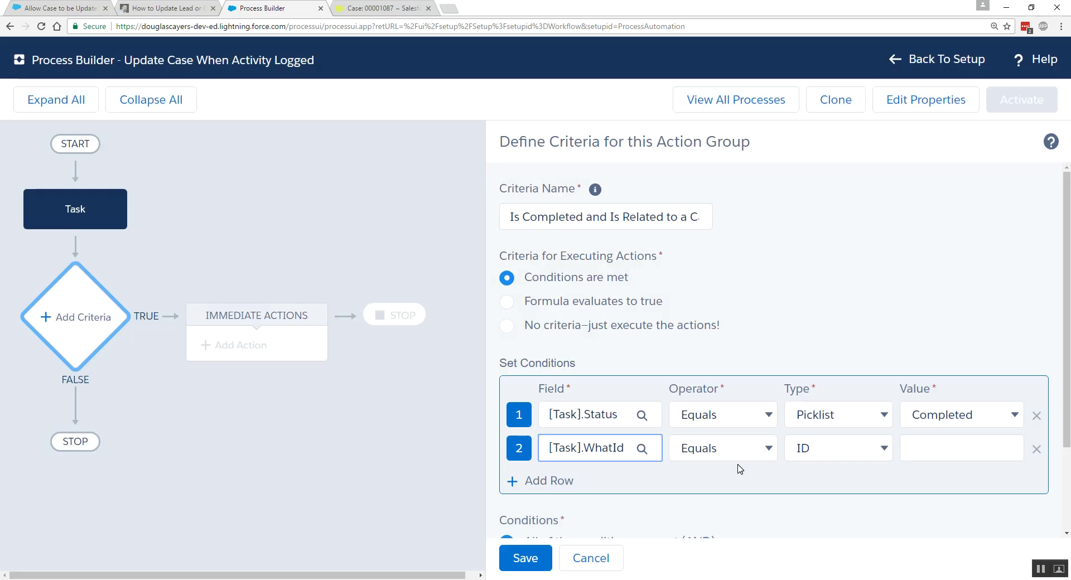
pyautogui.click(751, 452)
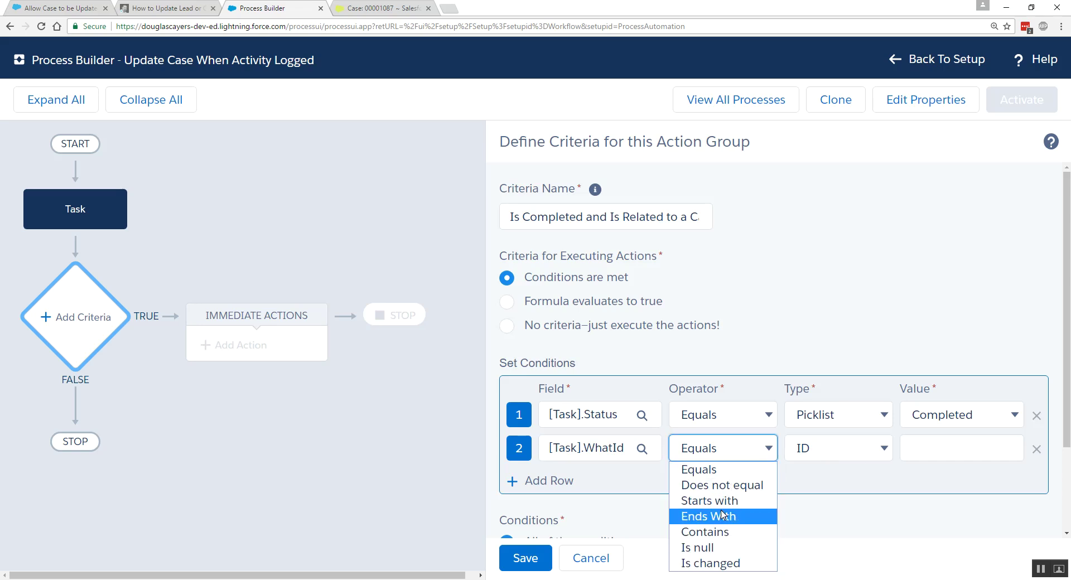
pyautogui.click(725, 501)
# - Check the ID prefix in the open case record's URL and set the second condition's value to 500
pyautogui.click(937, 449)
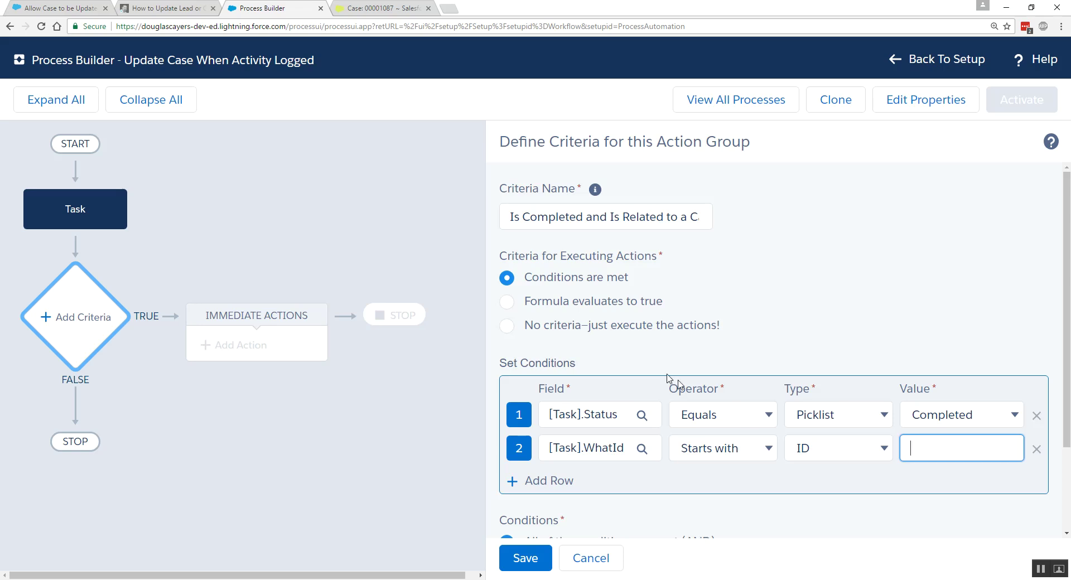
pyautogui.click(383, 10)
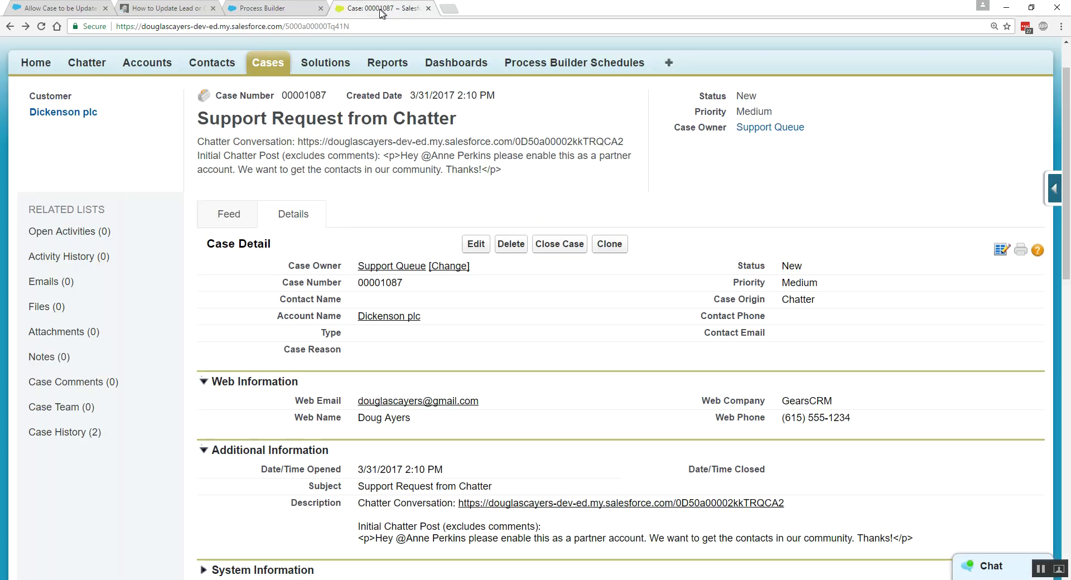
pyautogui.moveTo(285, 26); pyautogui.dragTo(299, 26)
pyautogui.click(282, 9)
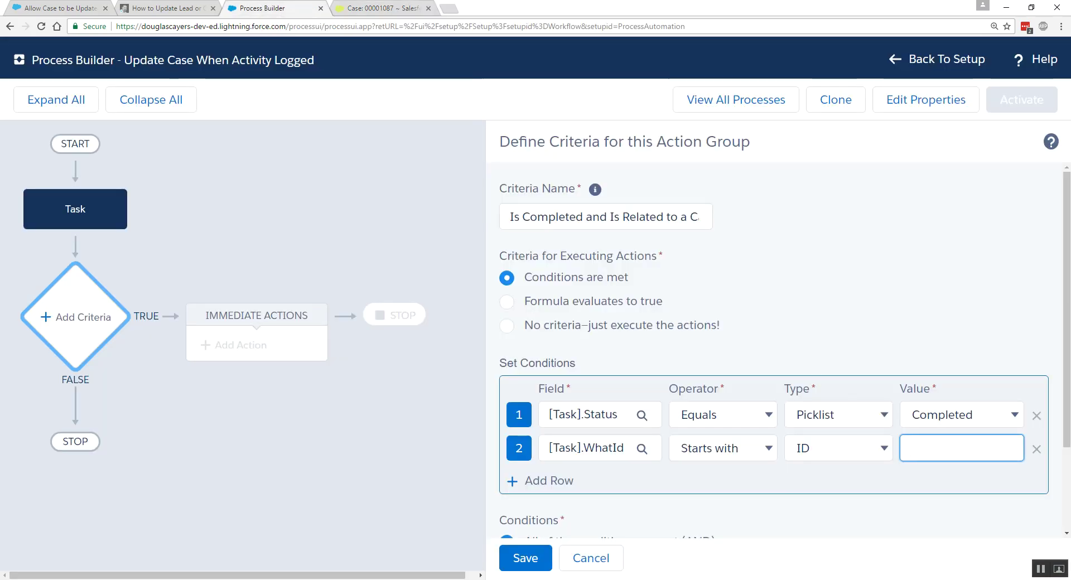
pyautogui.write('500')
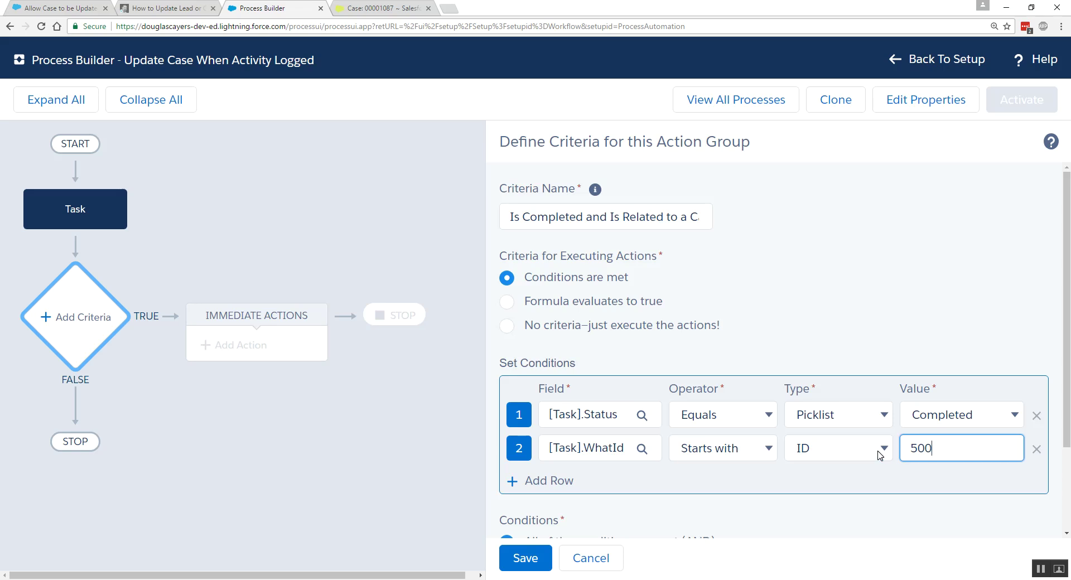
# - Enable executing the actions only when specified changes are made to the record, and save the criteria
pyautogui.scroll(-2, 603, 477)
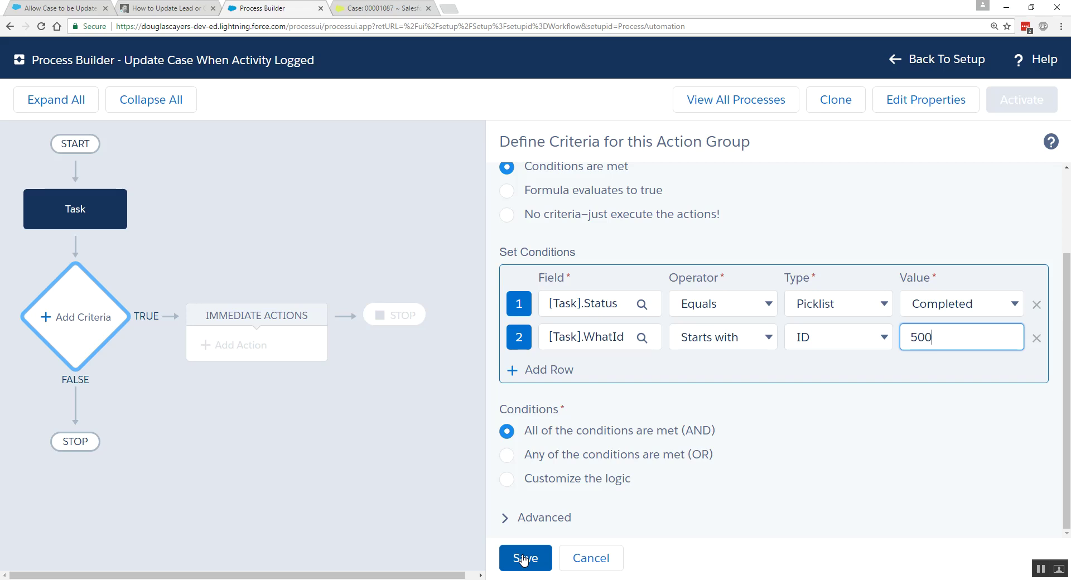
pyautogui.click(544, 518)
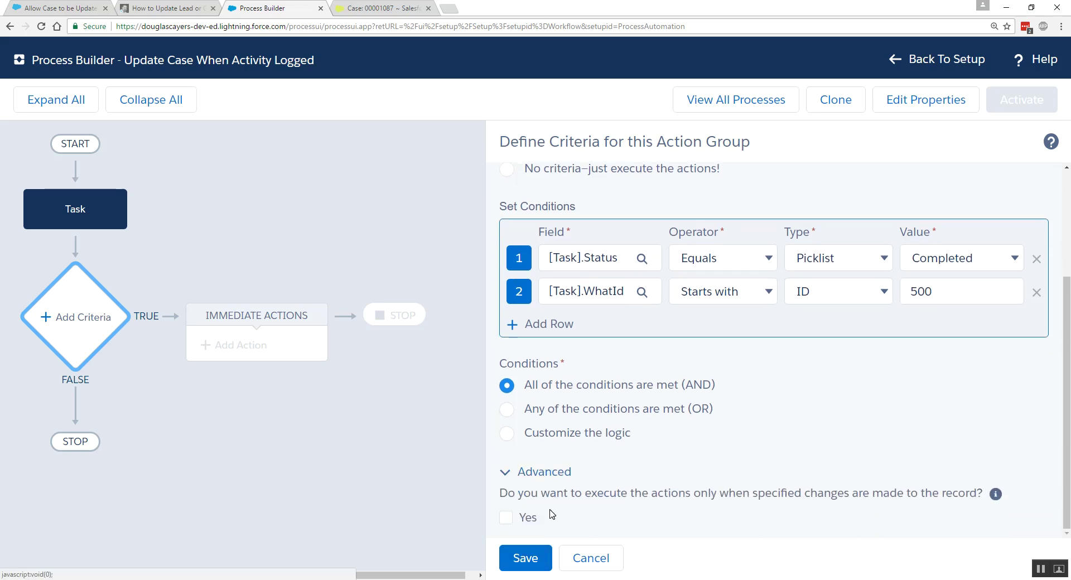
pyautogui.click(534, 519)
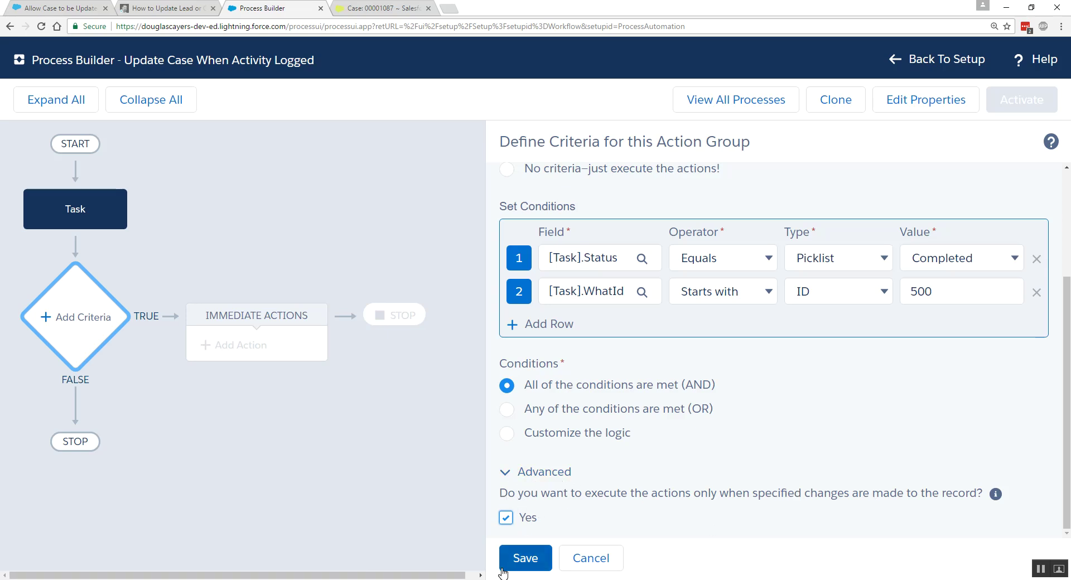
pyautogui.click(517, 560)
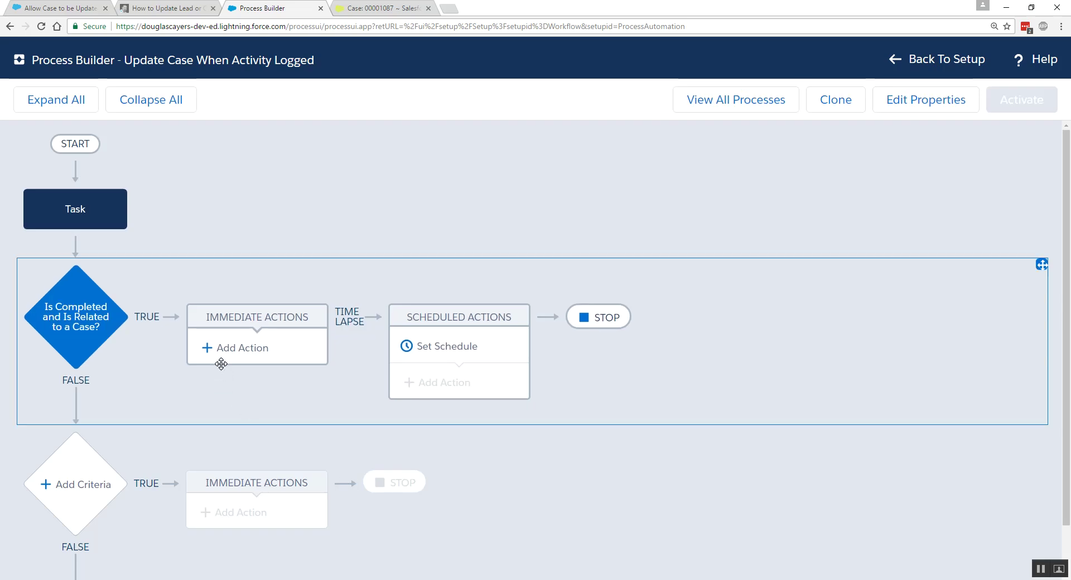
# - Add an immediate action of type Update Records to the criteria and name it Update Case
pyautogui.click(253, 349)
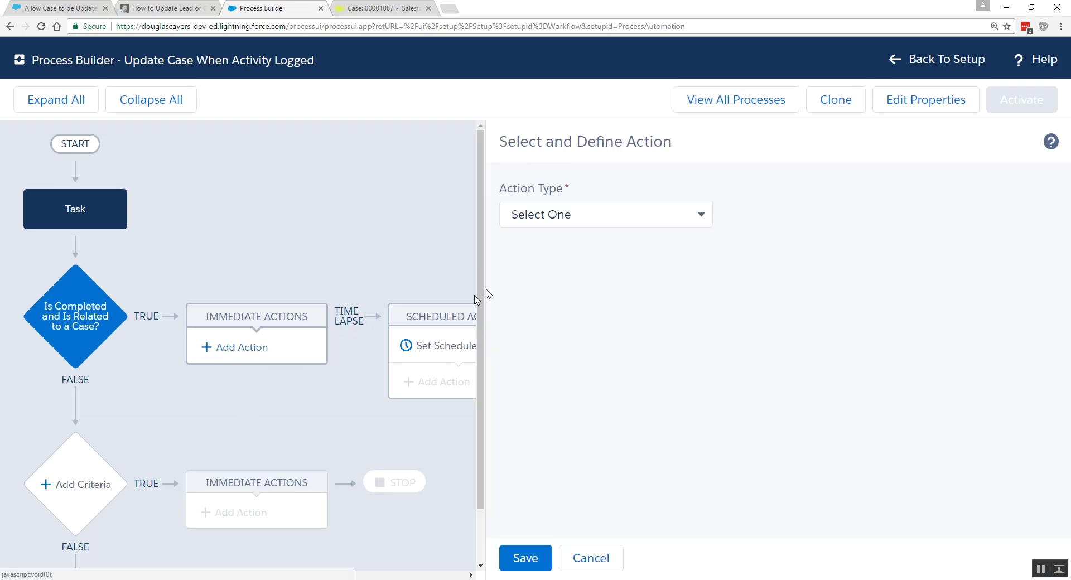
pyautogui.click(645, 223)
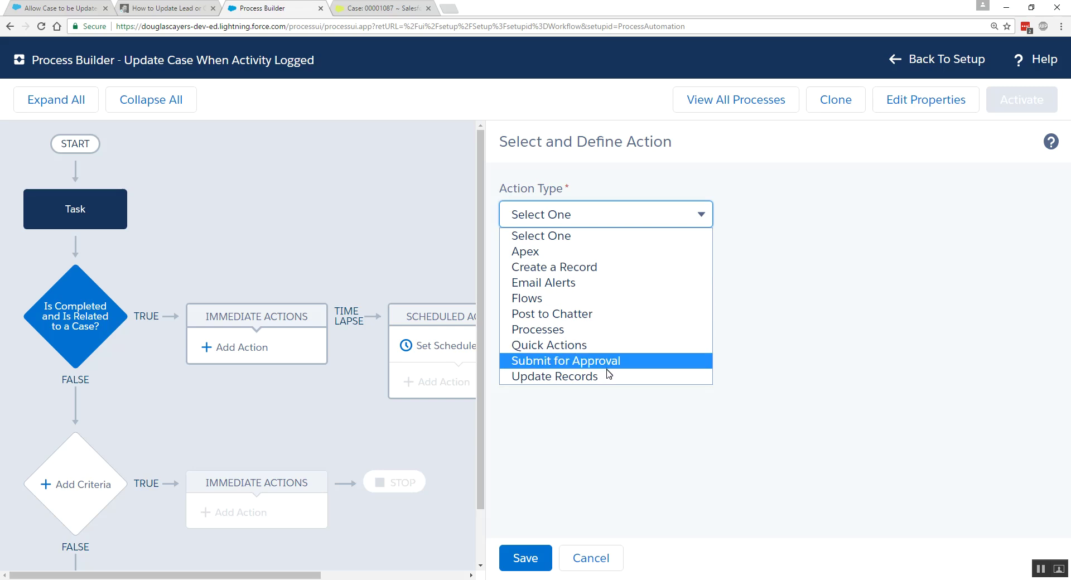
pyautogui.click(588, 378)
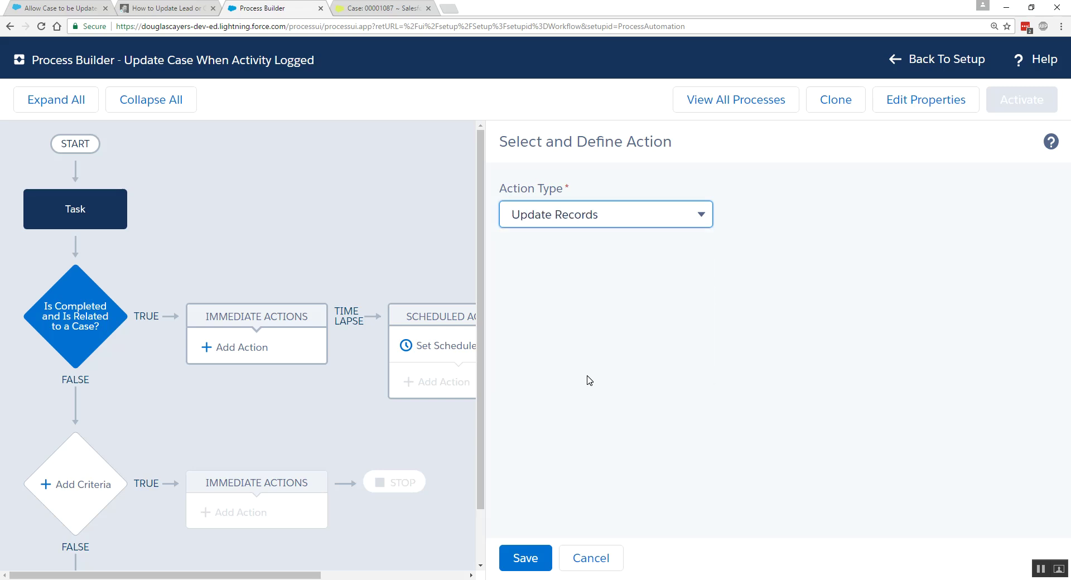
pyautogui.press('Tab')
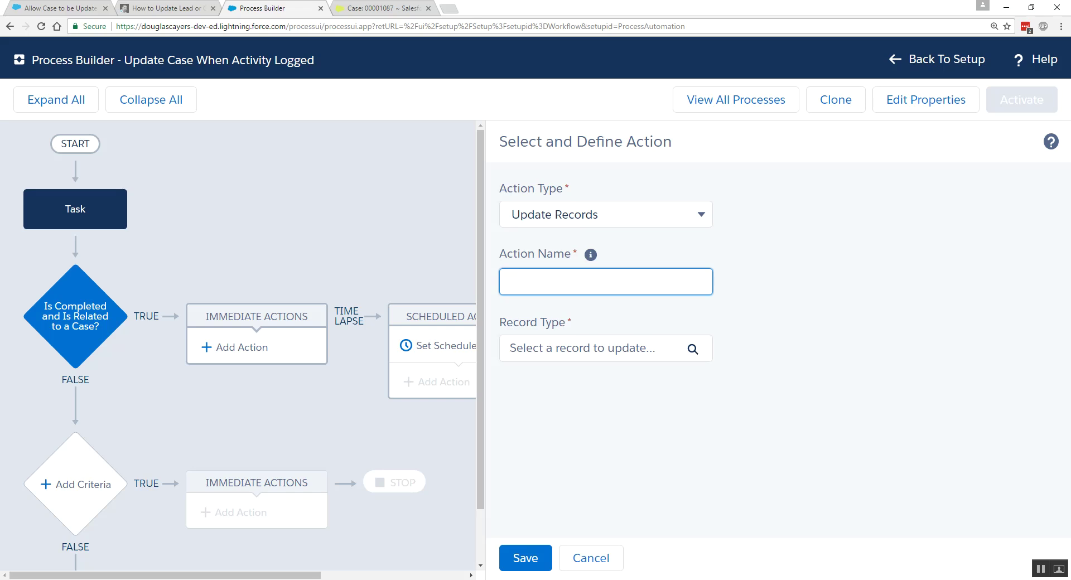
pyautogui.write('Update Case')
# - Choose to update a record related to the Task and filter the related record list for case
pyautogui.click(576, 355)
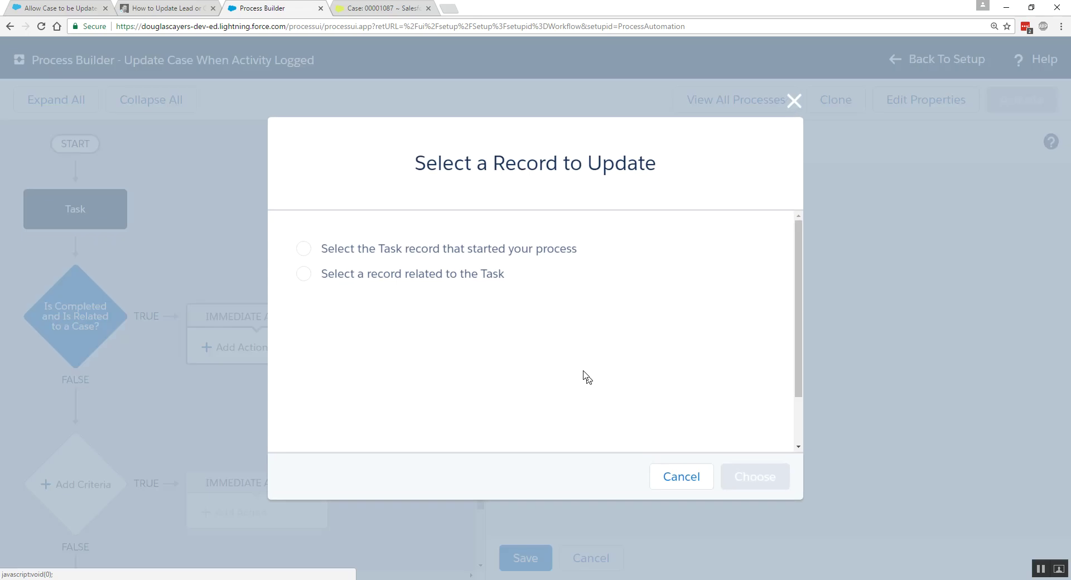
pyautogui.click(335, 276)
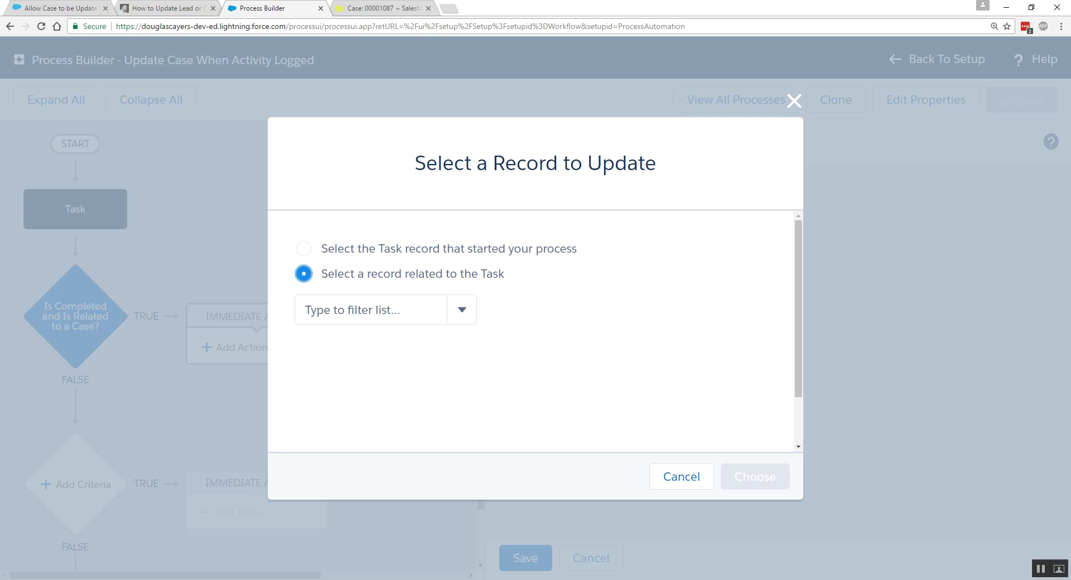
pyautogui.click(357, 309)
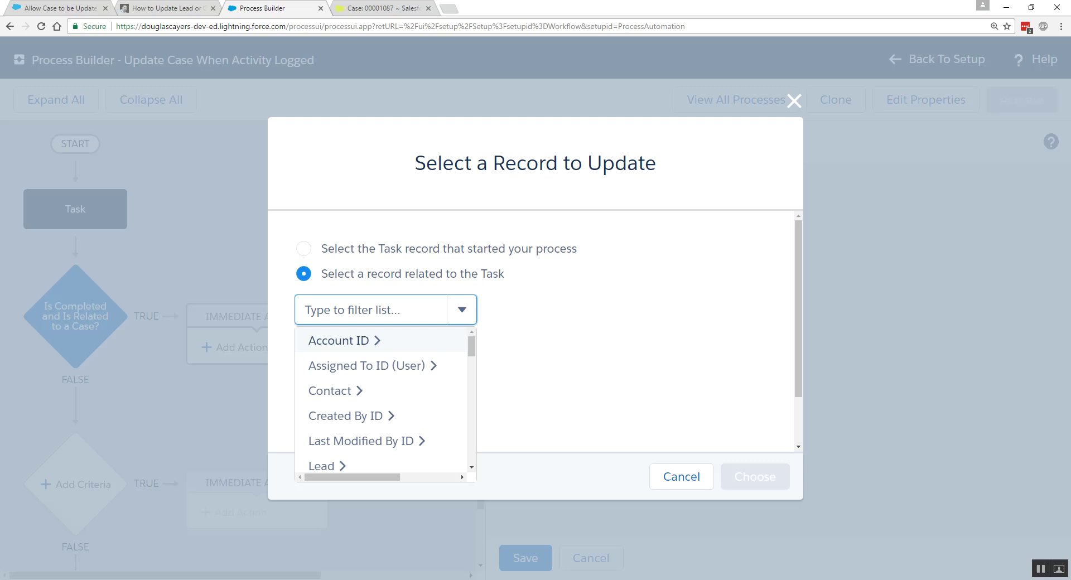
pyautogui.write('case')
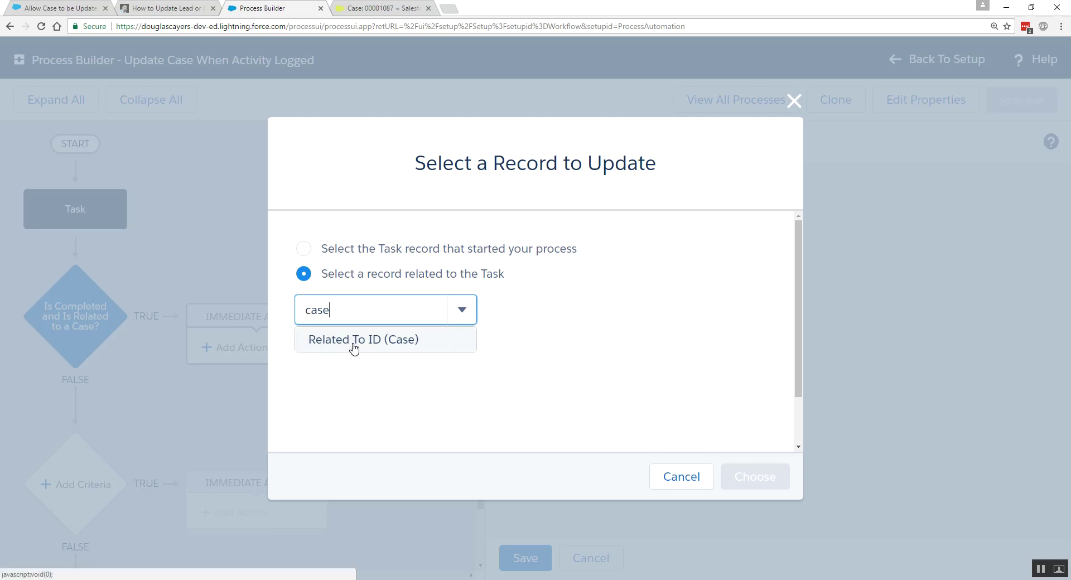
pyautogui.click(414, 341)
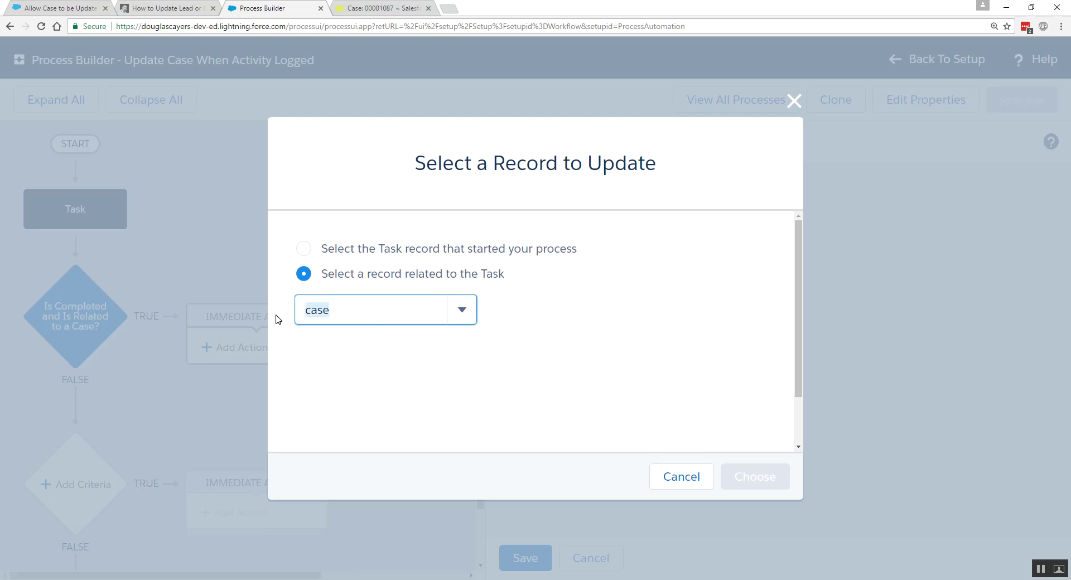
# - Filter the related record list for account and for opport to examine the other Related To ID options
pyautogui.write('accoun')
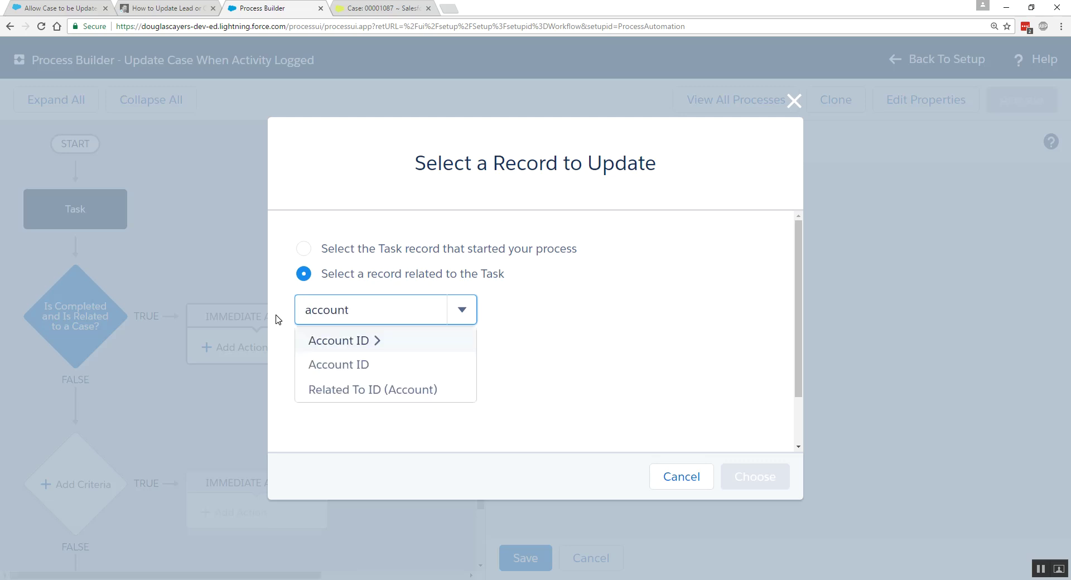
pyautogui.write('t')
pyautogui.hotkey('ctrl', 'a')
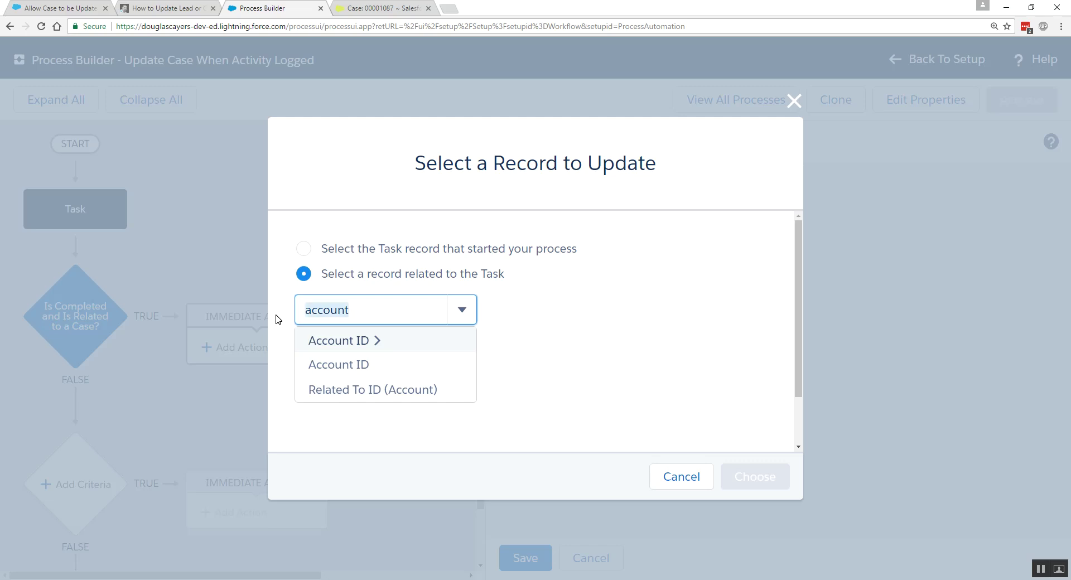
pyautogui.write('opport')
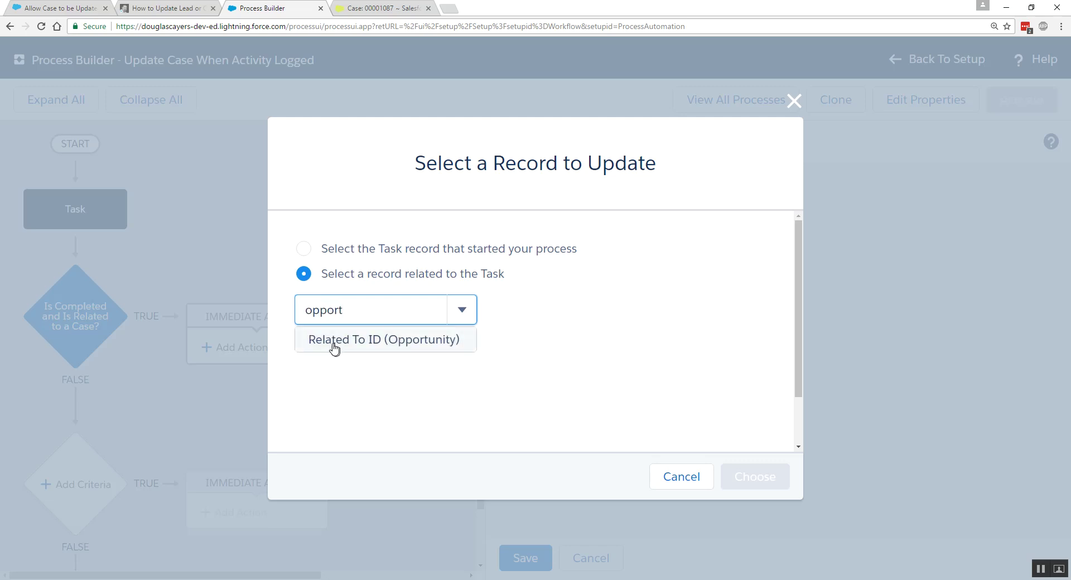
pyautogui.click(390, 339)
# - Filter the list for case and choose Related To ID (Case) as the record to update
pyautogui.write('case')
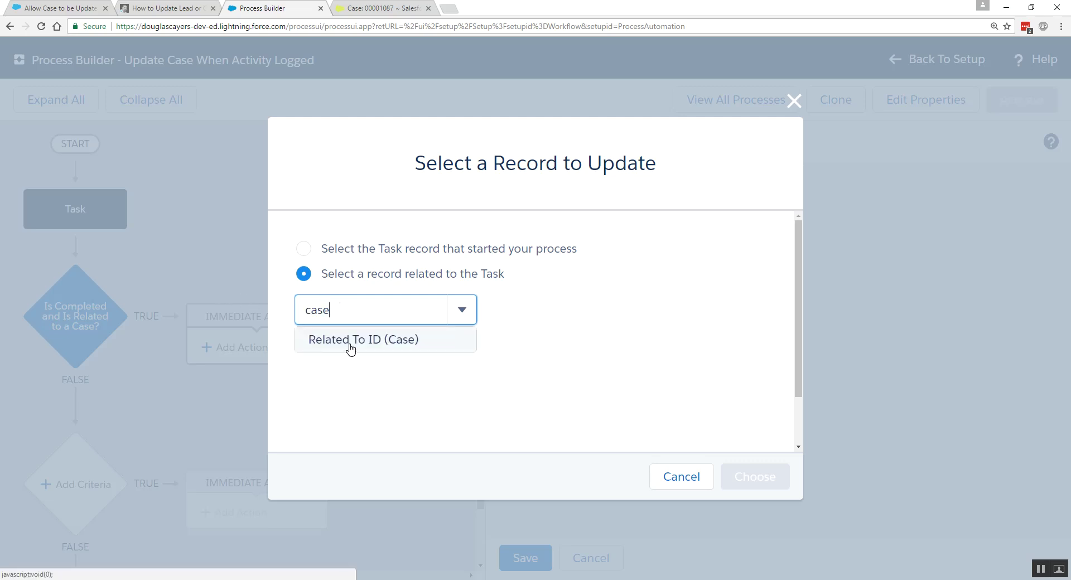
pyautogui.click(347, 347)
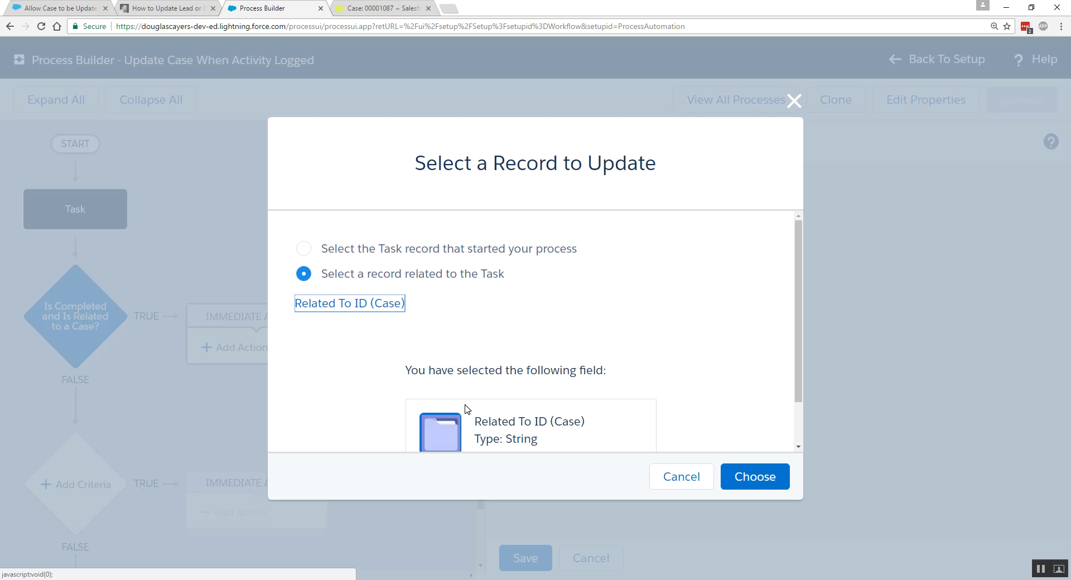
pyautogui.click(754, 477)
# - Set the new value of the case's Status field to the picklist value Working
pyautogui.scroll(-2, 813, 393)
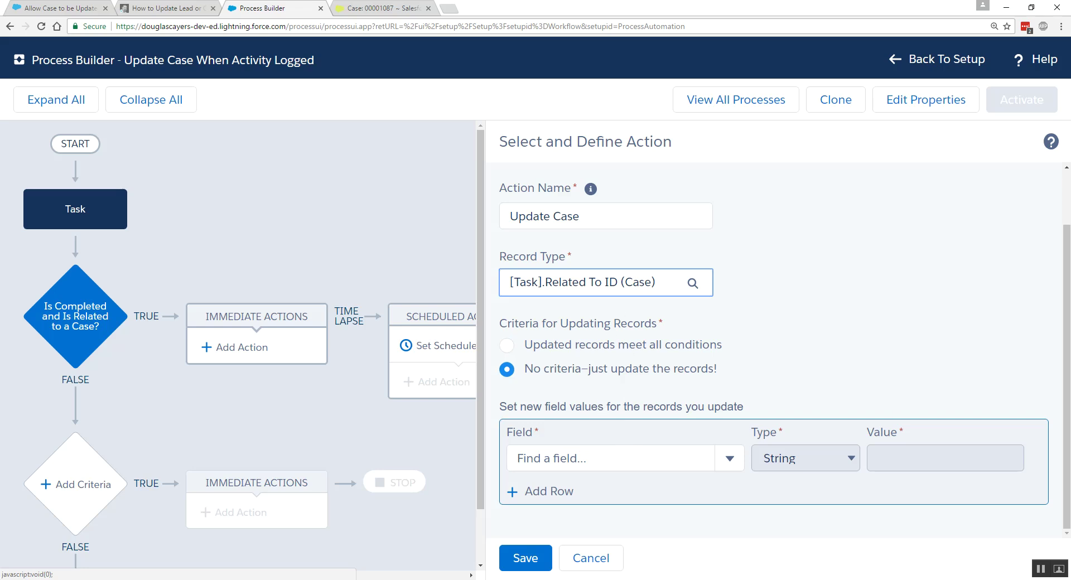
pyautogui.click(586, 458)
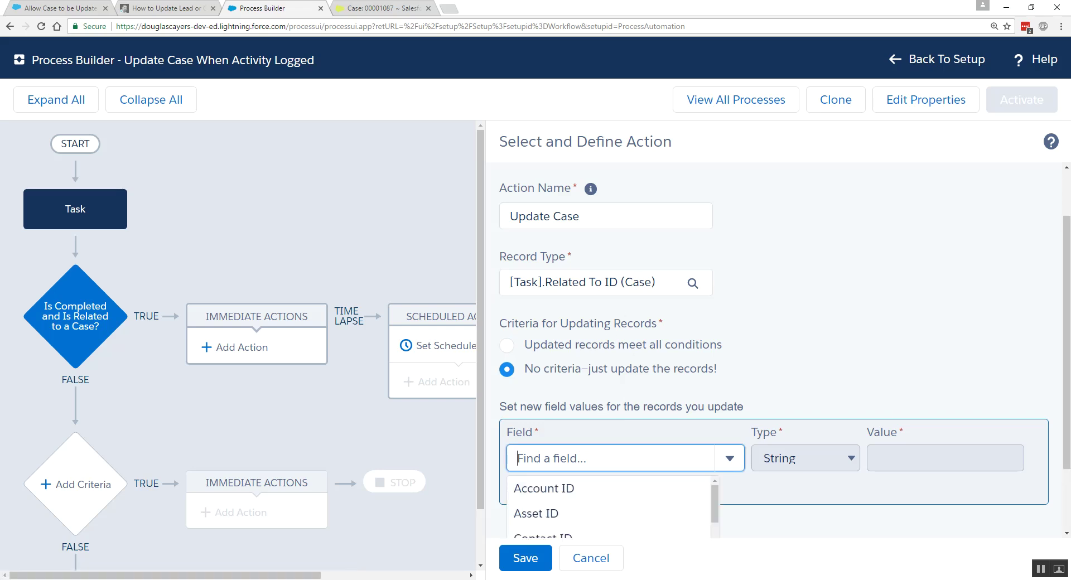
pyautogui.write('status')
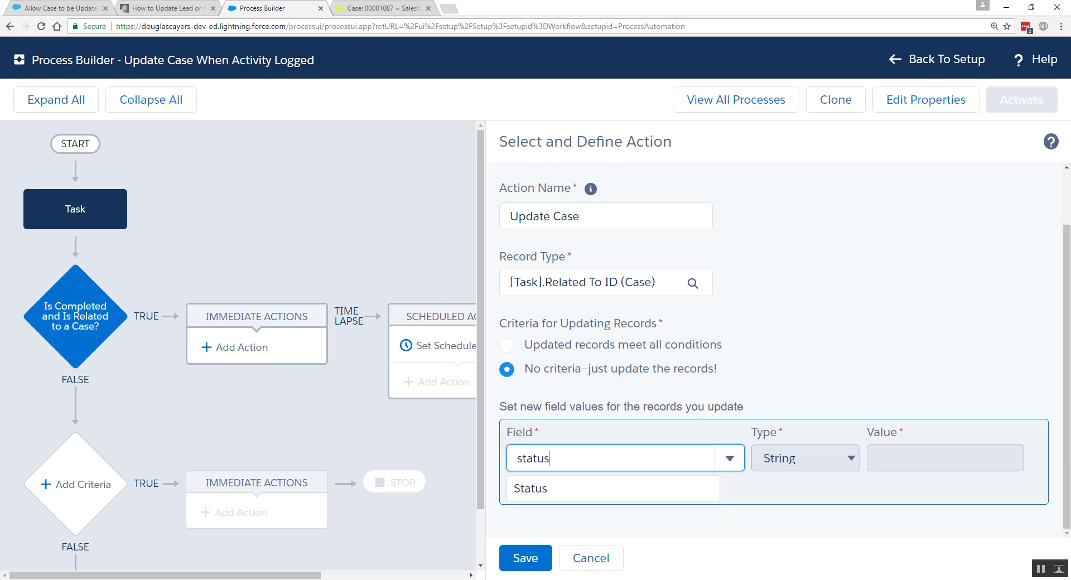
pyautogui.click(613, 488)
pyautogui.click(917, 459)
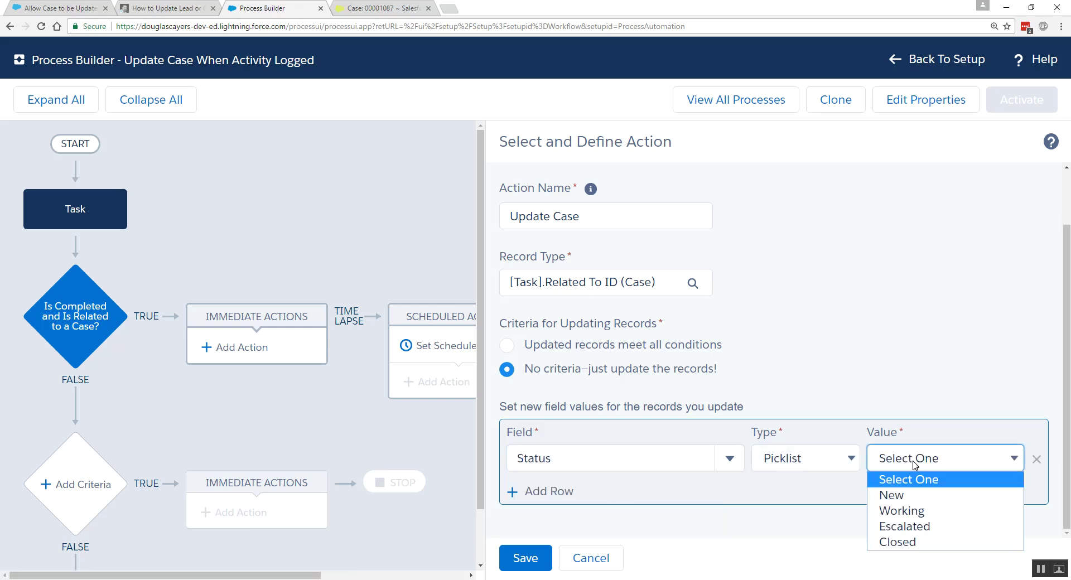
pyautogui.click(921, 511)
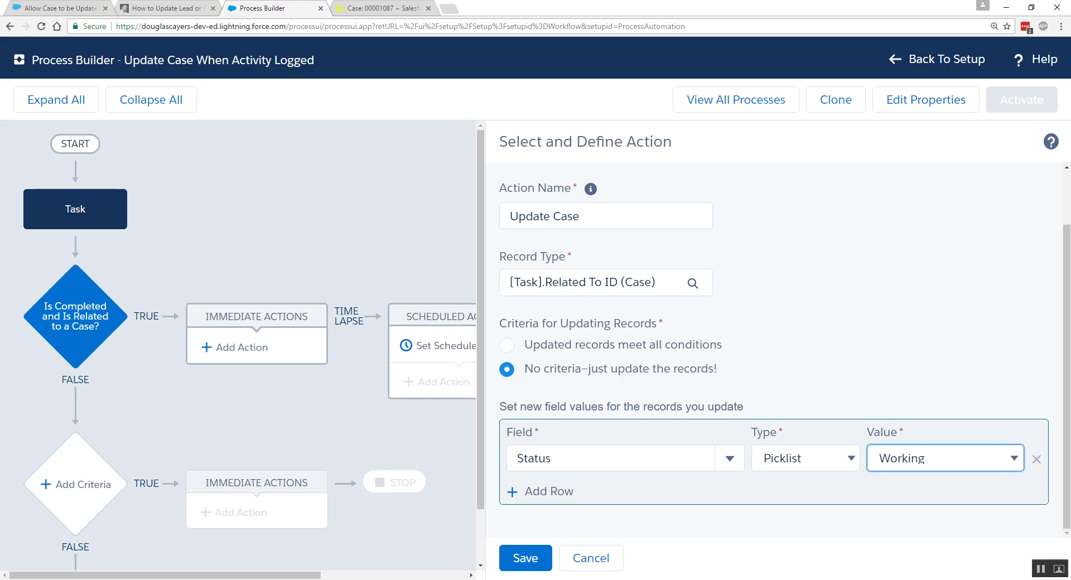
# - Restrict the update to records meeting all conditions, with a filter that Status equals the picklist value New
pyautogui.click(570, 345)
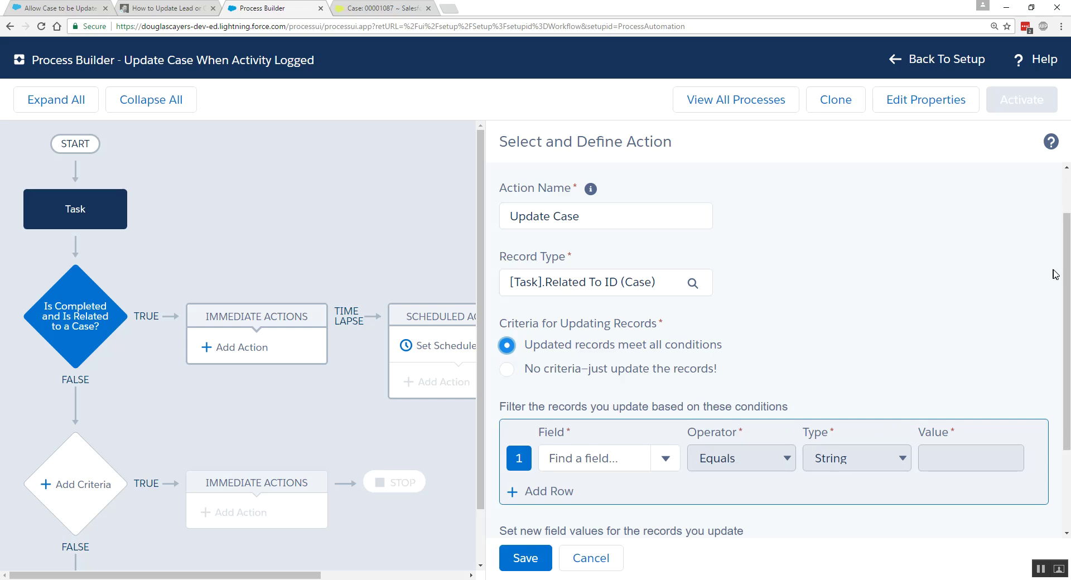
pyautogui.scroll(-3, 1055, 279)
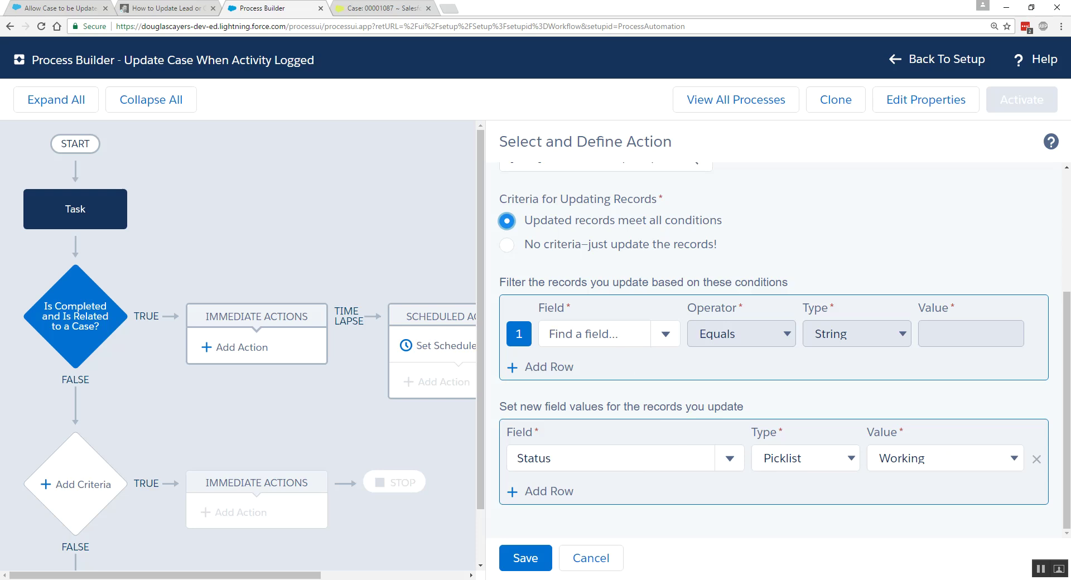
pyautogui.click(594, 334)
pyautogui.write('stat')
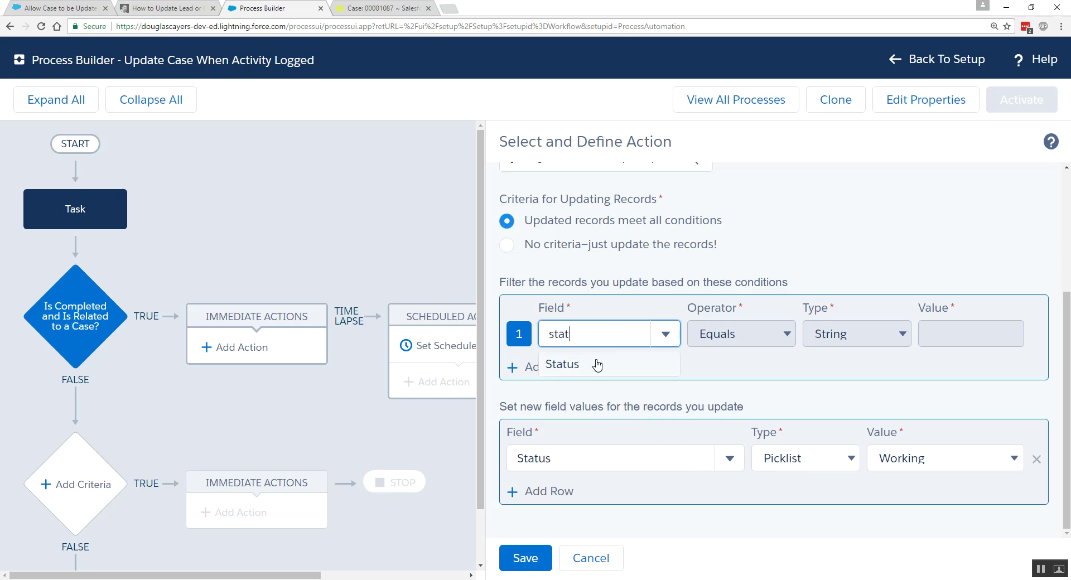
pyautogui.click(582, 364)
pyautogui.click(960, 338)
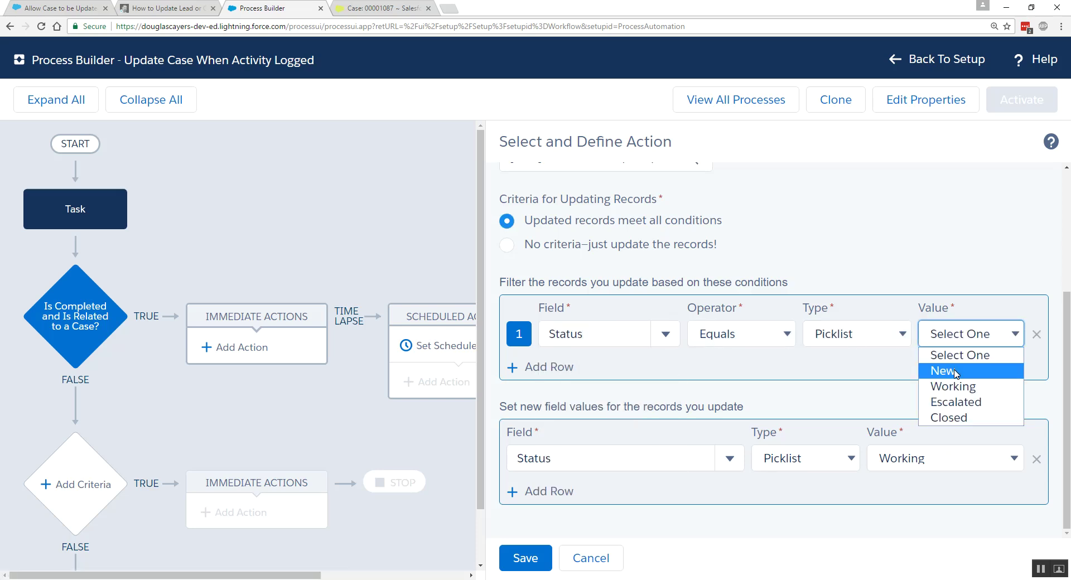
pyautogui.click(954, 370)
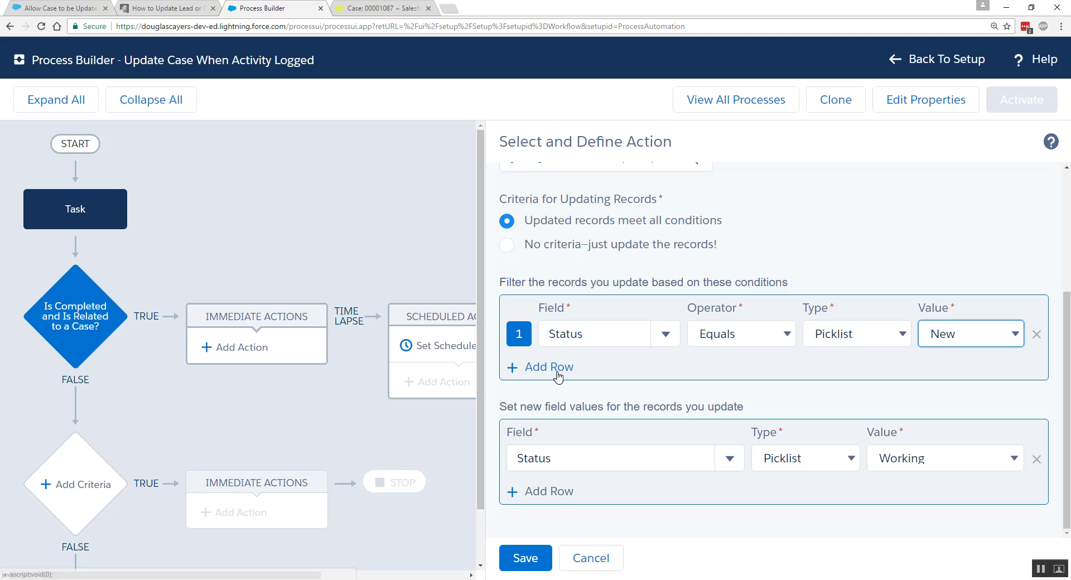
# - Save the Update Case action and activate the process, confirming the activation
pyautogui.click(529, 560)
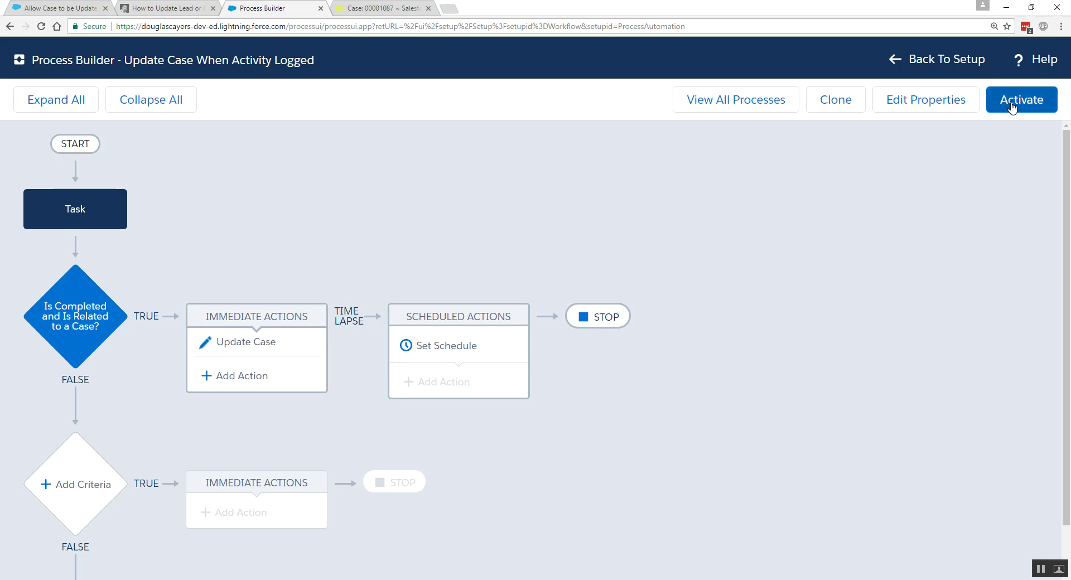
pyautogui.click(1012, 108)
pyautogui.click(769, 406)
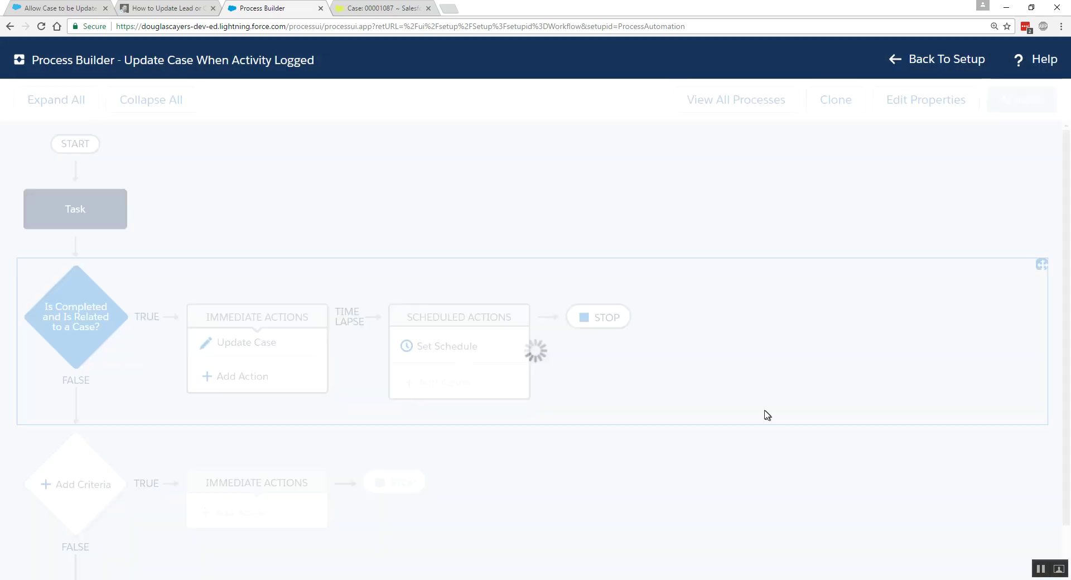
# - Switch to the open case record and check its Status field
pyautogui.click(385, 8)
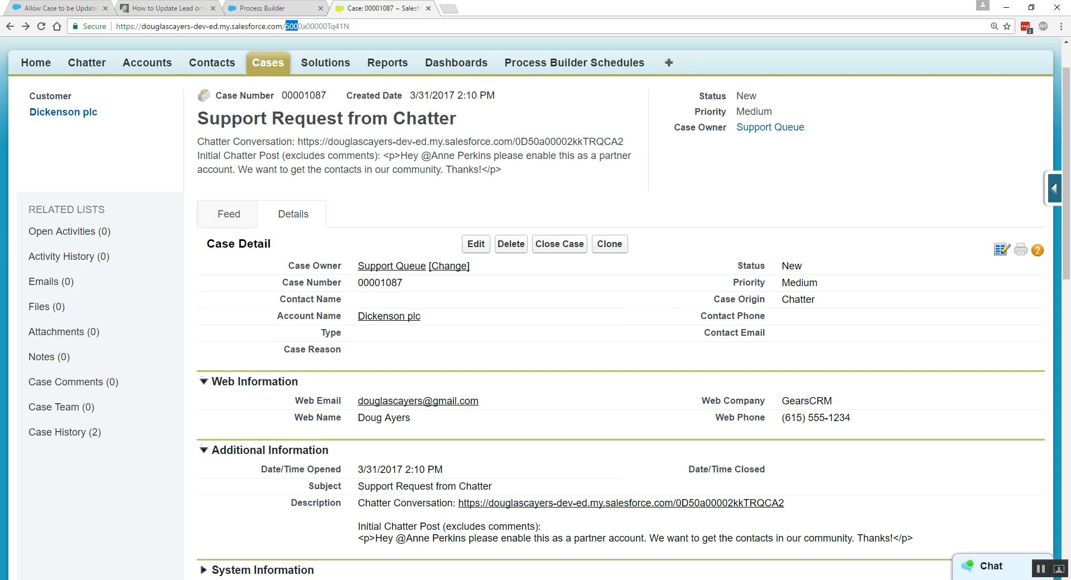
pyautogui.click(780, 268)
pyautogui.moveTo(780, 268); pyautogui.dragTo(806, 268)
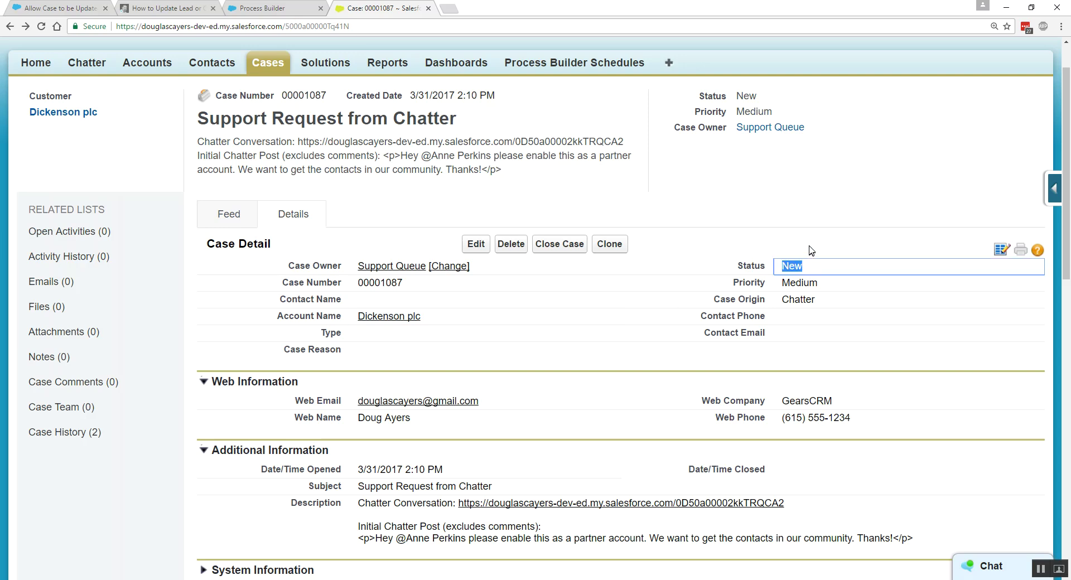
# - Log a call on the case with the prefilled task details, check its Related To field, and save it
pyautogui.scroll(-5, 560, 443)
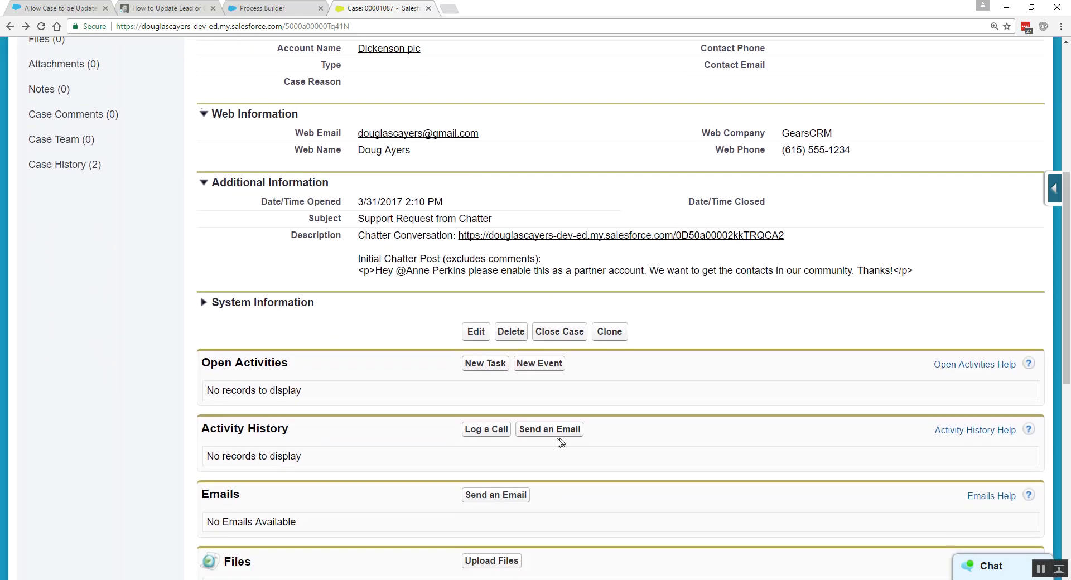
pyautogui.click(478, 434)
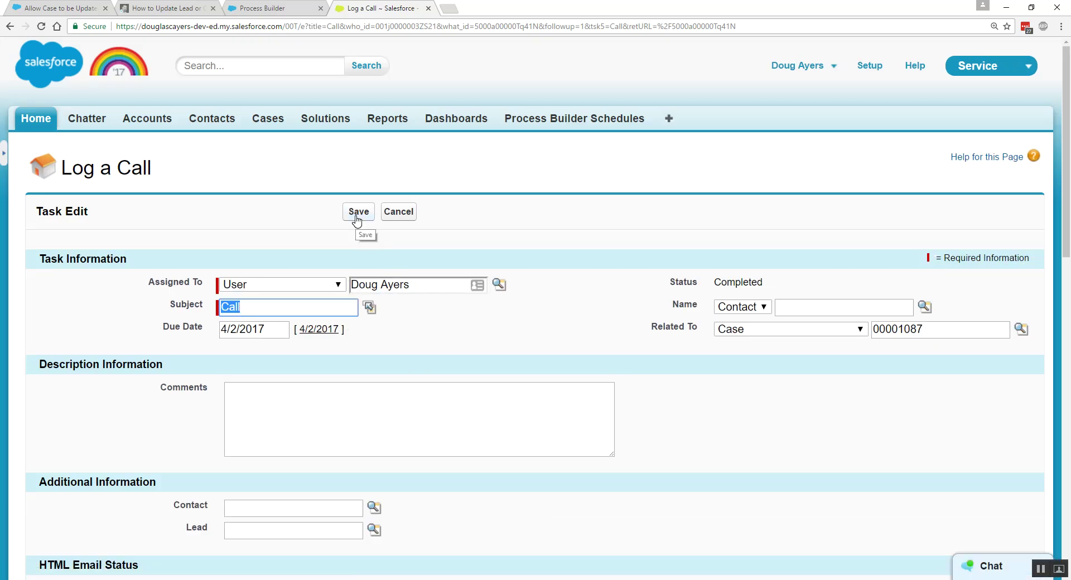
pyautogui.moveTo(651, 327); pyautogui.dragTo(697, 328)
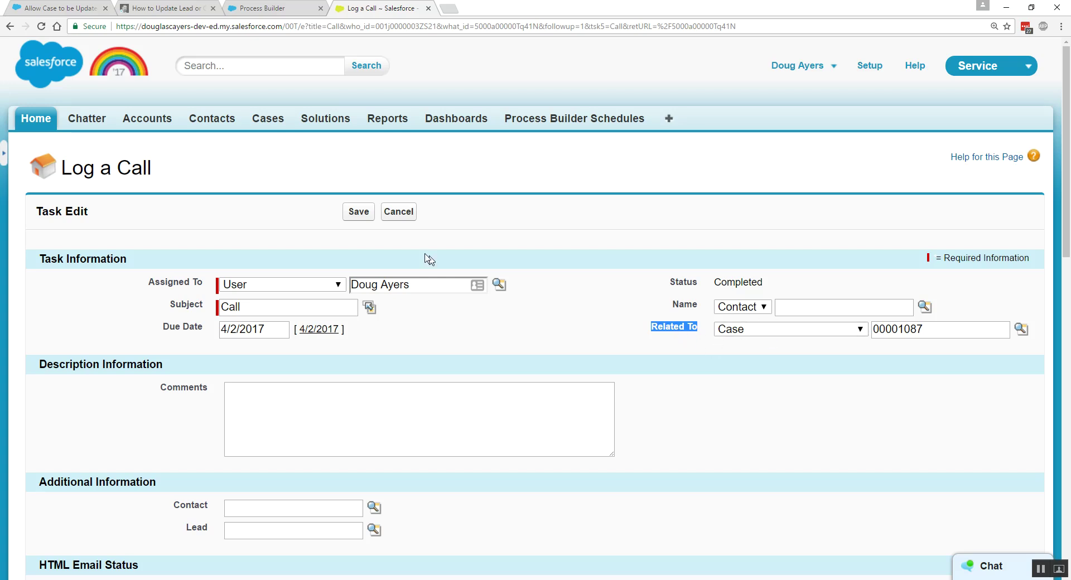
pyautogui.click(351, 213)
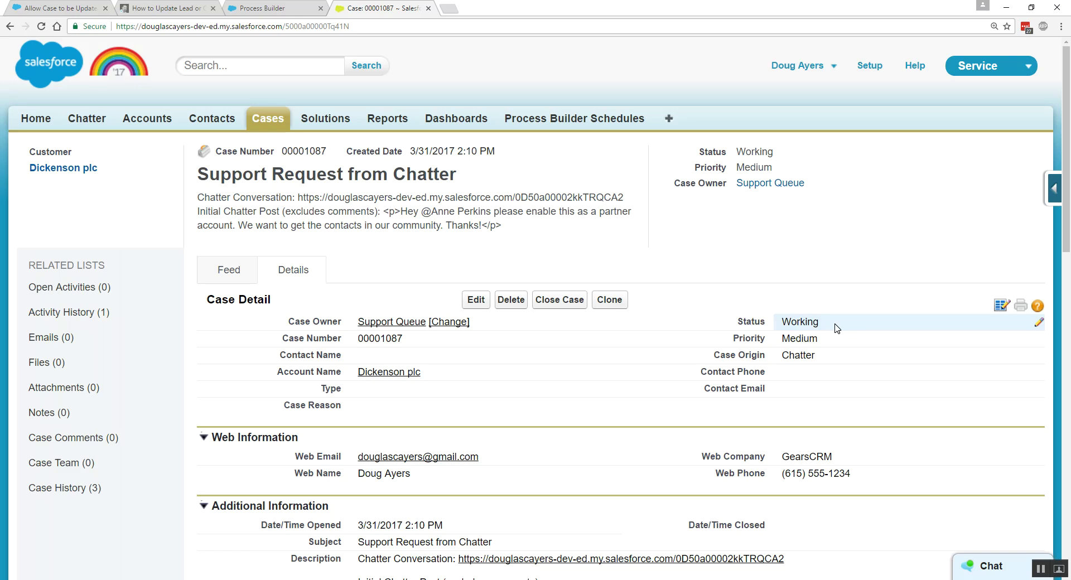
# - Return to the Update Case When Activity Logged process in Process Builder
pyautogui.click(288, 12)
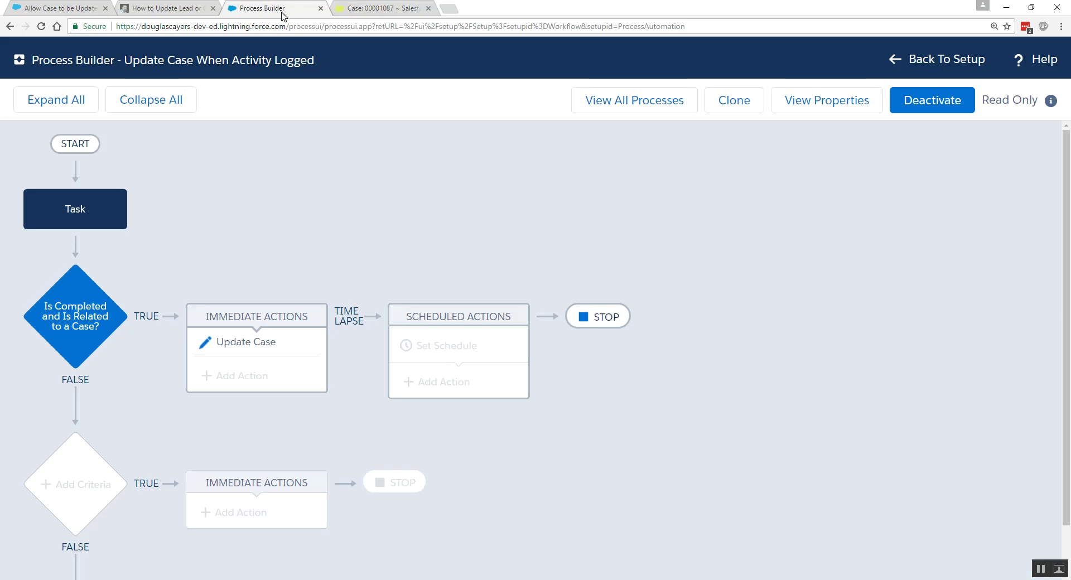